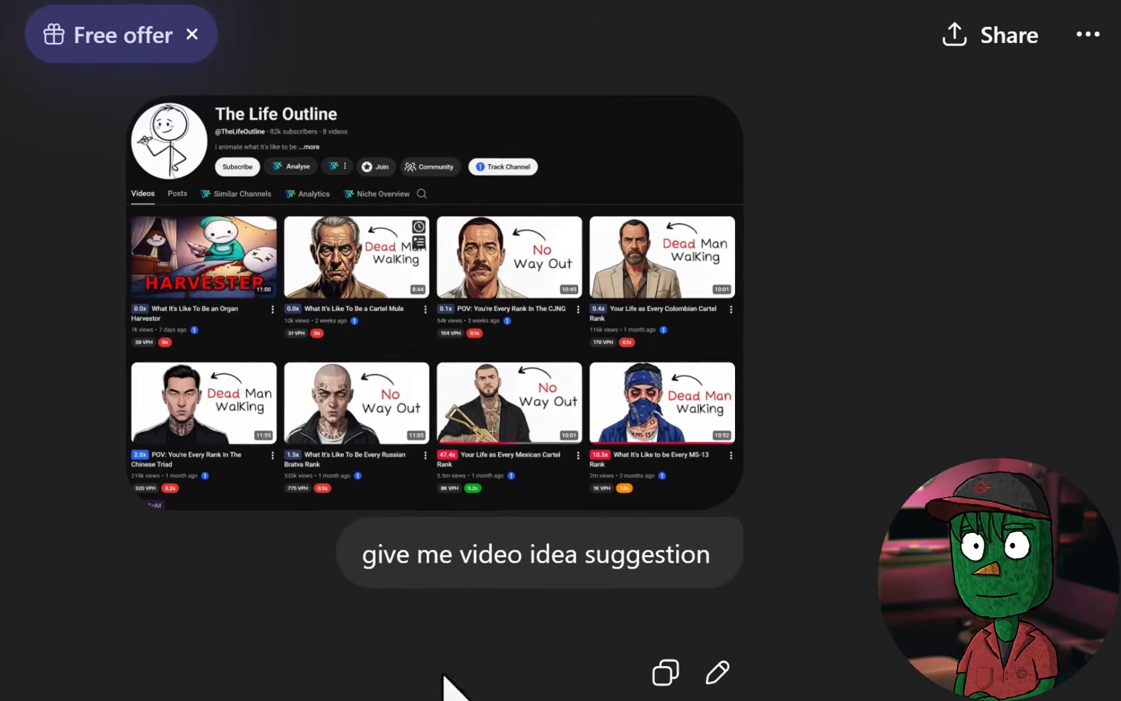
Step: Examine the channel screenshot in the chat and highlight the "give me video idea suggestion" request sent with it
left_click(560, 320)
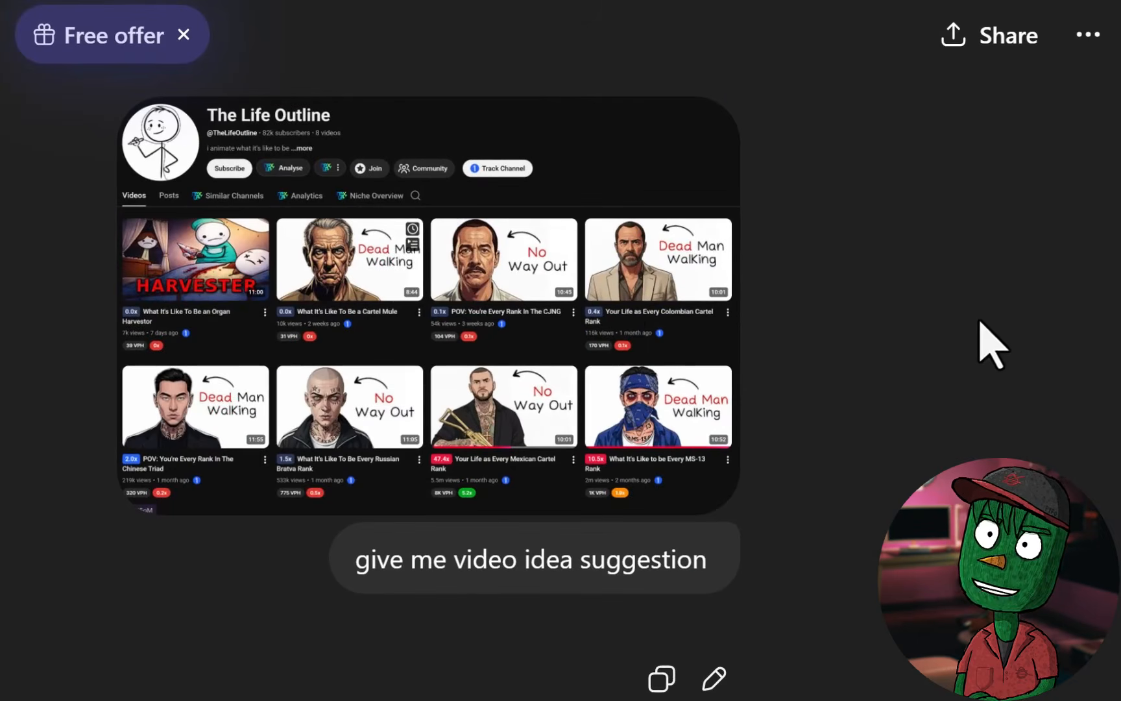
left_click(873, 390)
left_click_drag(354, 559, 749, 555)
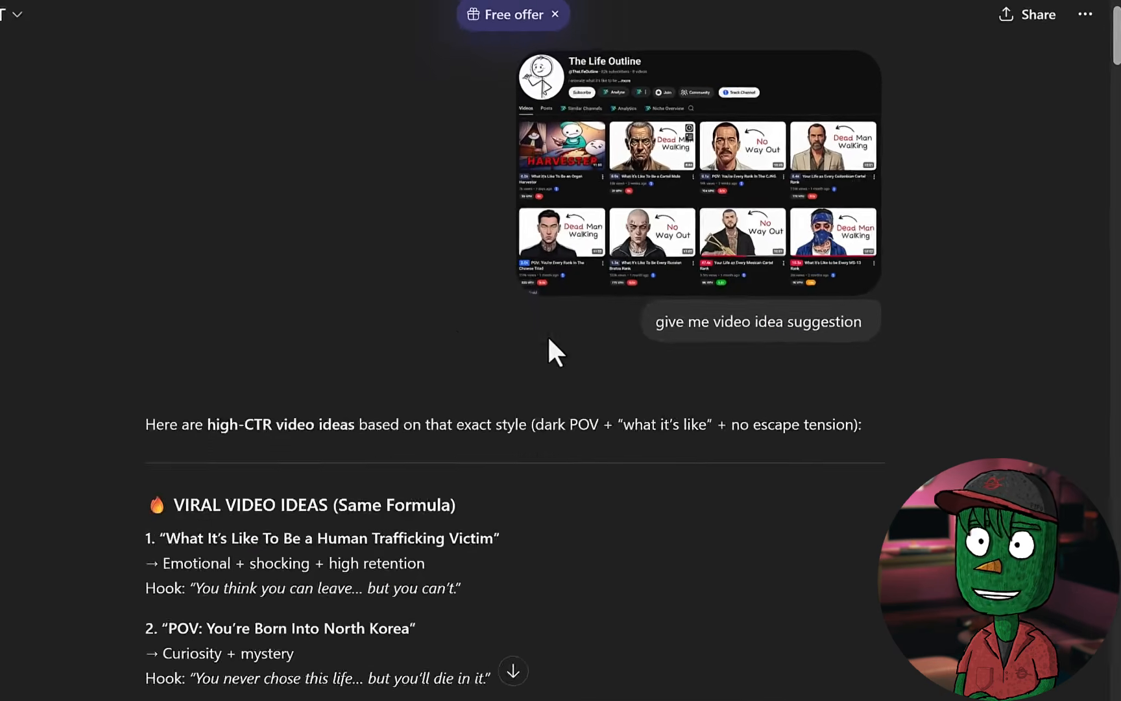
Step: Read through the reply's viral video ideas, the format advice and the bonus series suggestions
scroll(495, 312, "down", 5)
left_click_drag(215, 159, 774, 382)
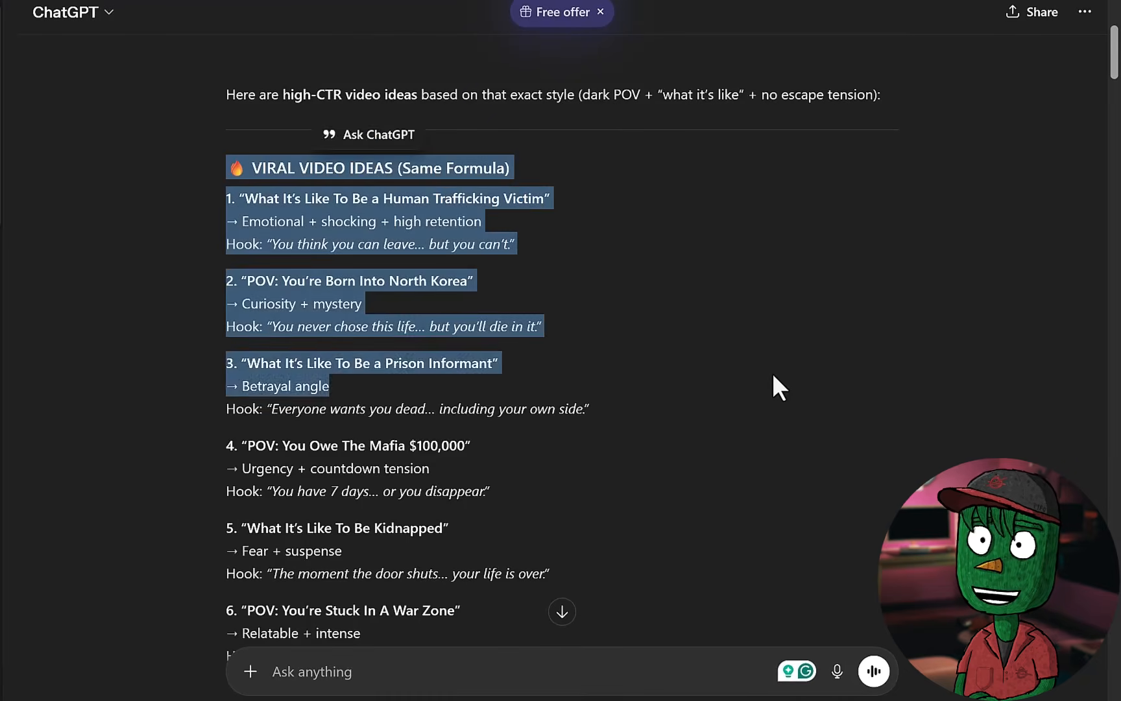
left_click(773, 376)
scroll(486, 356, "down", 9)
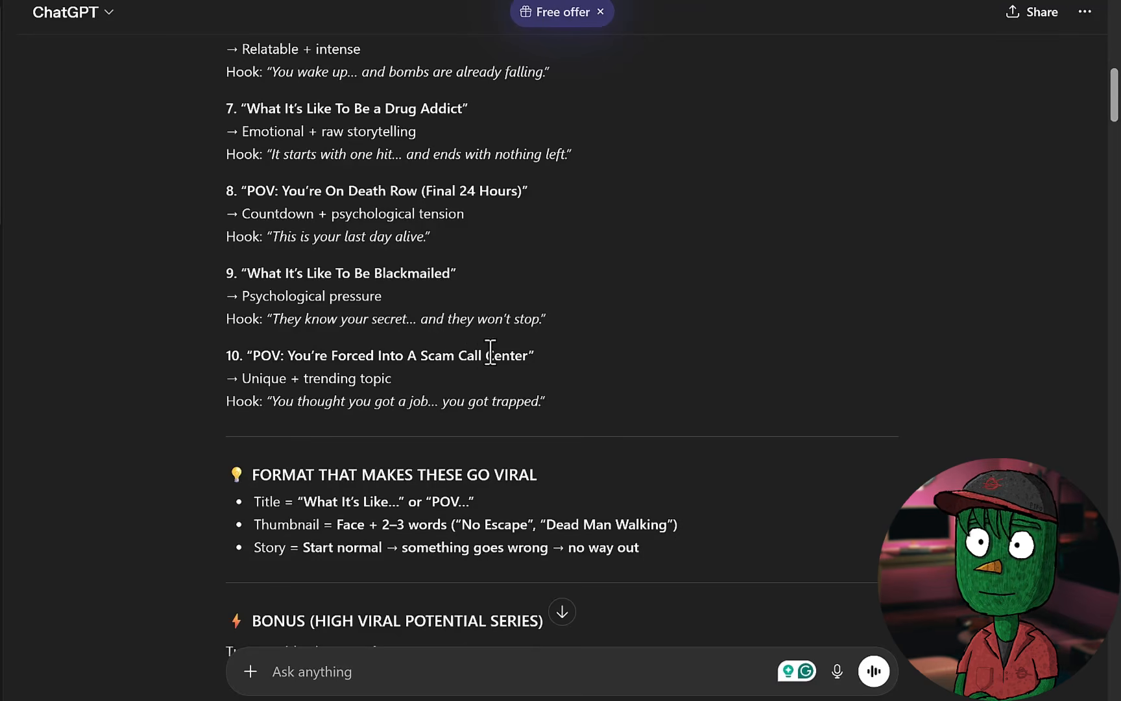
triple_click(464, 289)
scroll(558, 285, "down", 4)
left_click_drag(191, 325, 651, 314)
scroll(655, 316, "down", 2)
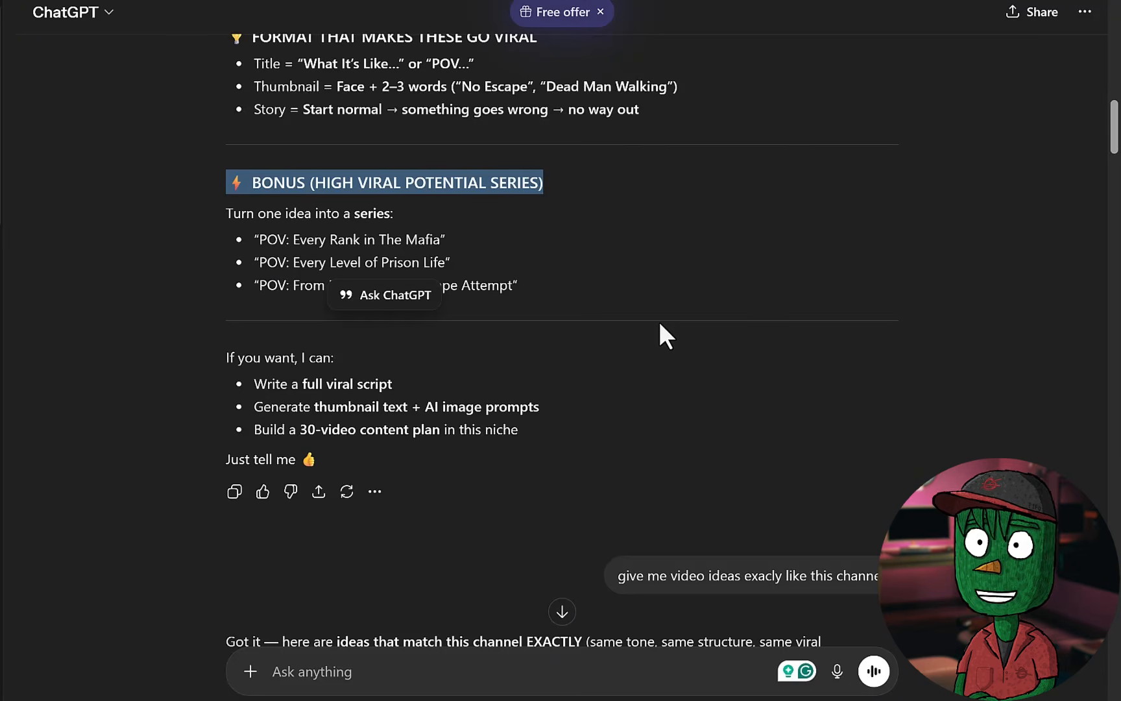
scroll(659, 324, "down", 4)
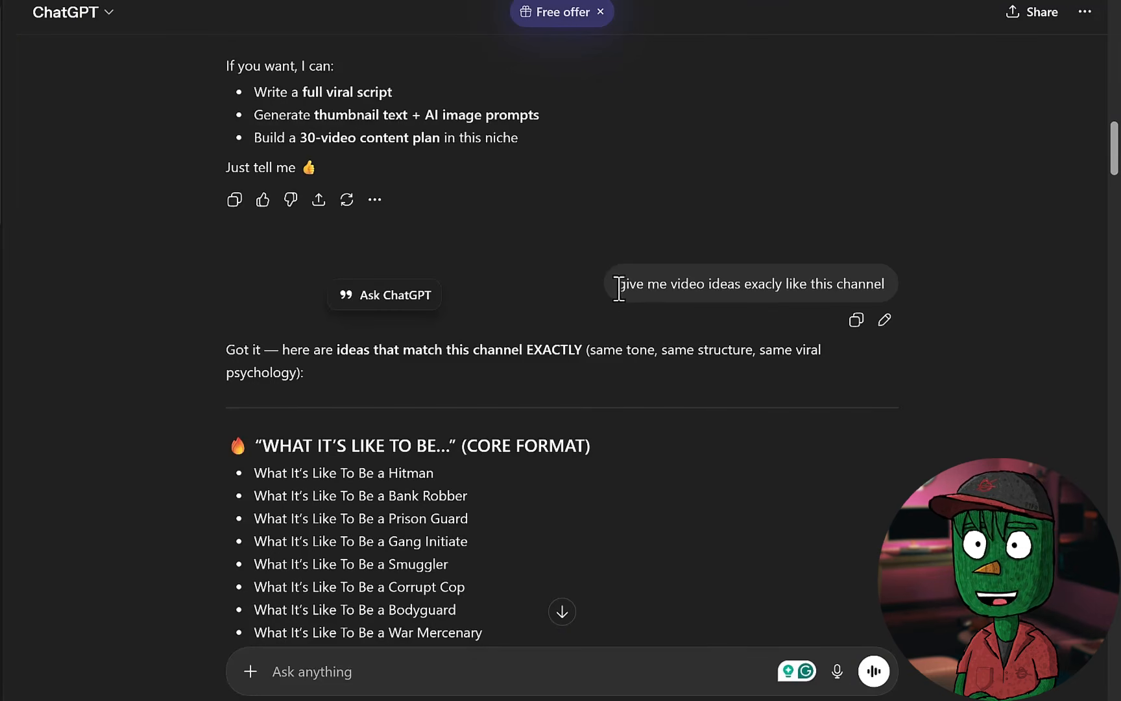
Step: Highlight the follow-up request for ideas exactly like this channel and review the "What It's Like To Be" and "Your Life As" title lists
left_click_drag(619, 285, 902, 289)
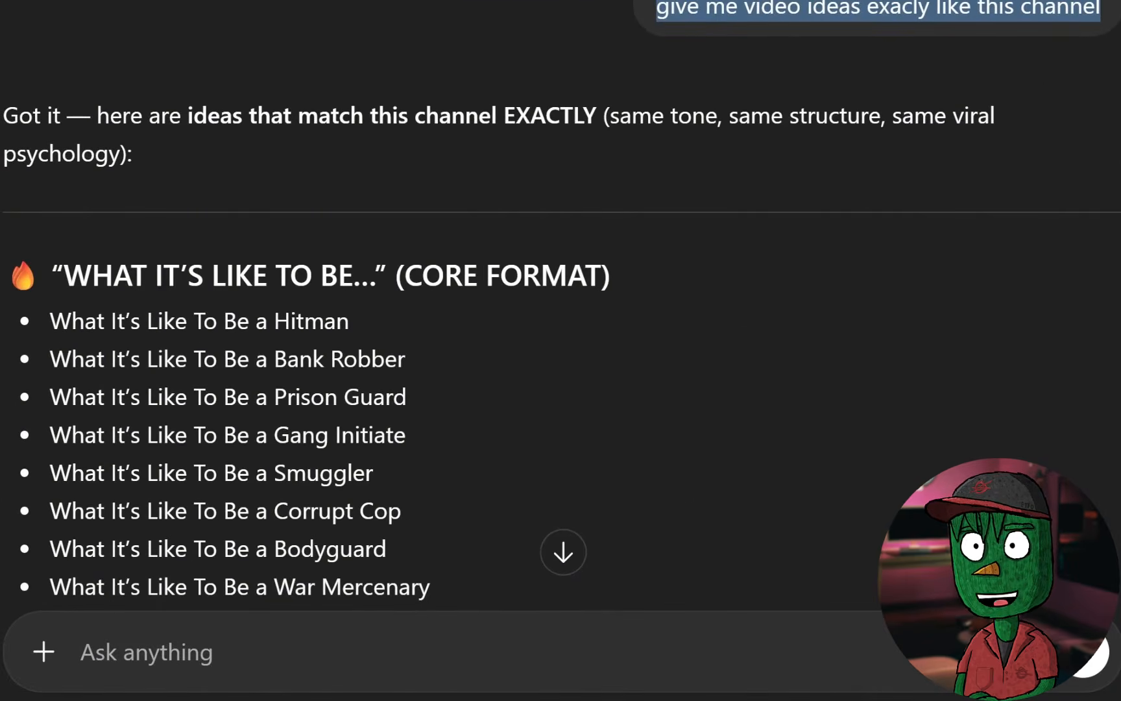
scroll(125, 220, "down", 3)
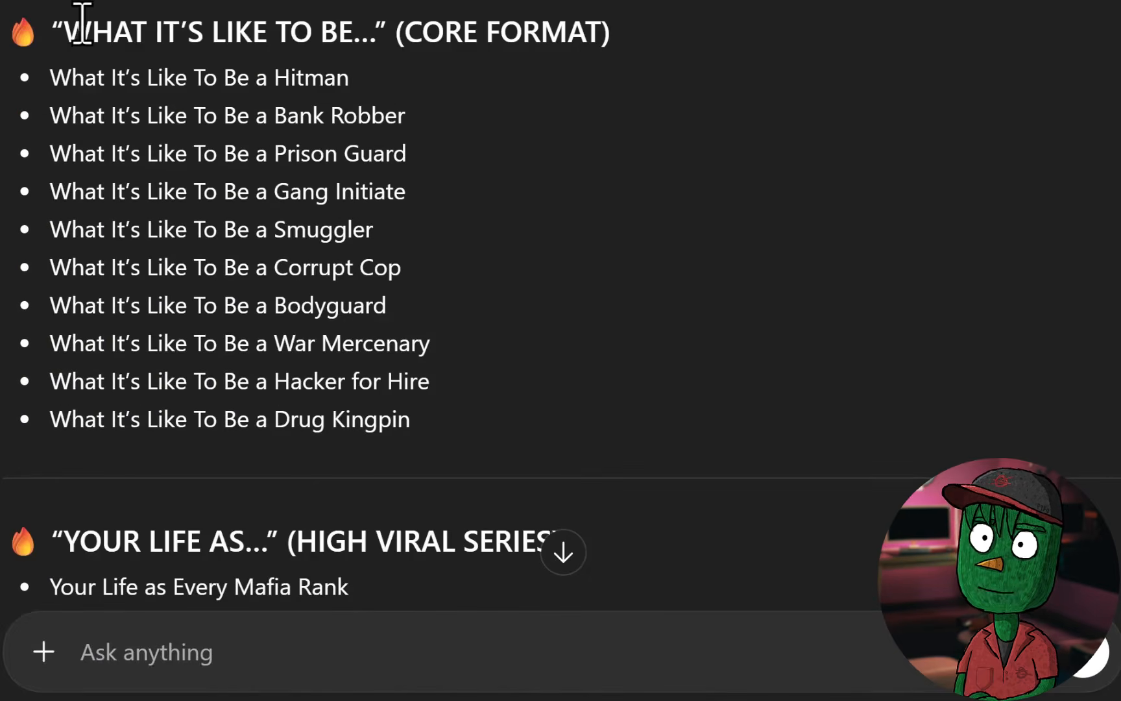
left_click_drag(62, 26, 754, 36)
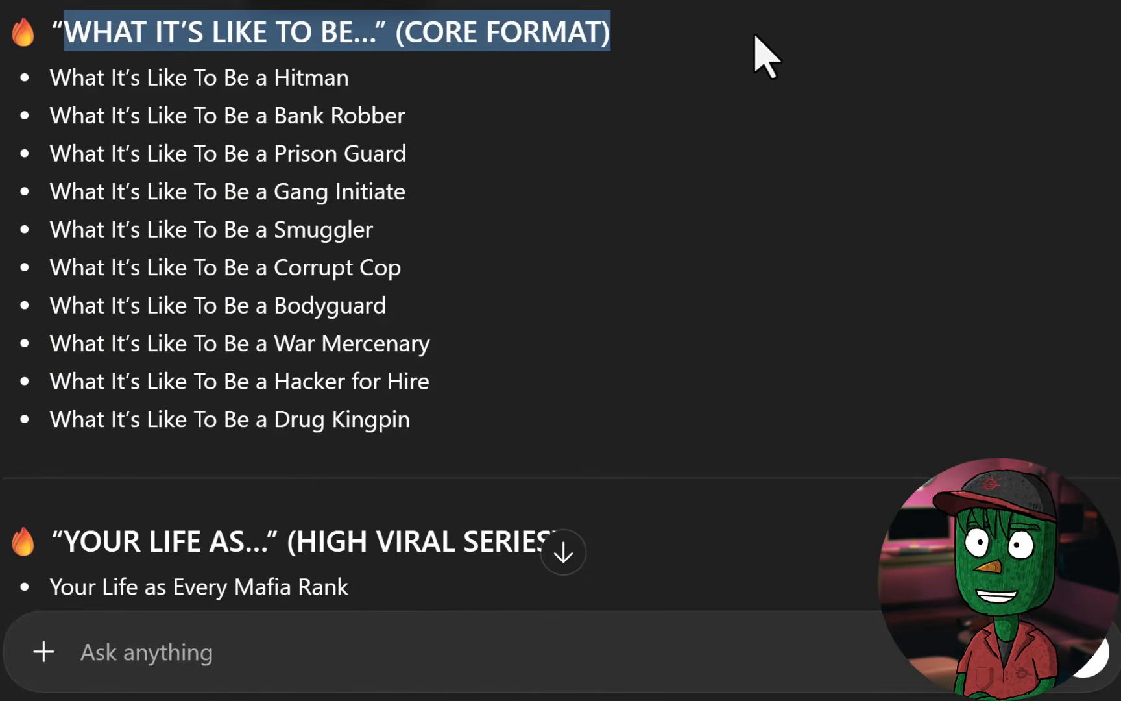
scroll(751, 71, "down", 6)
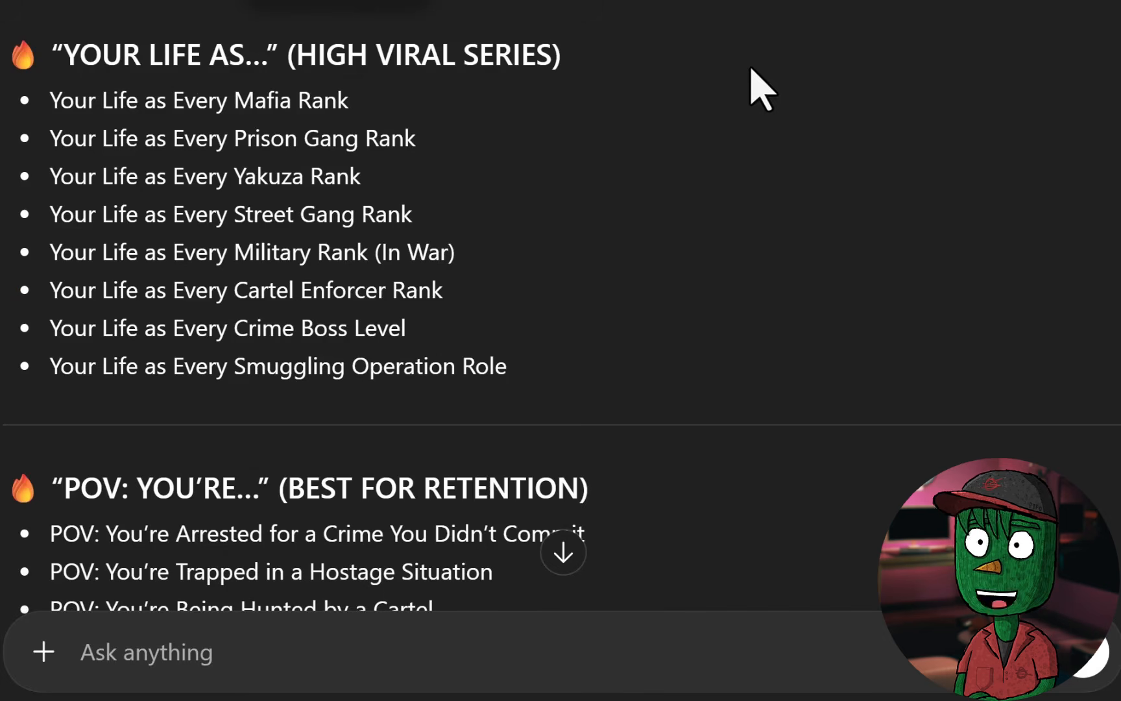
left_click_drag(76, 57, 651, 77)
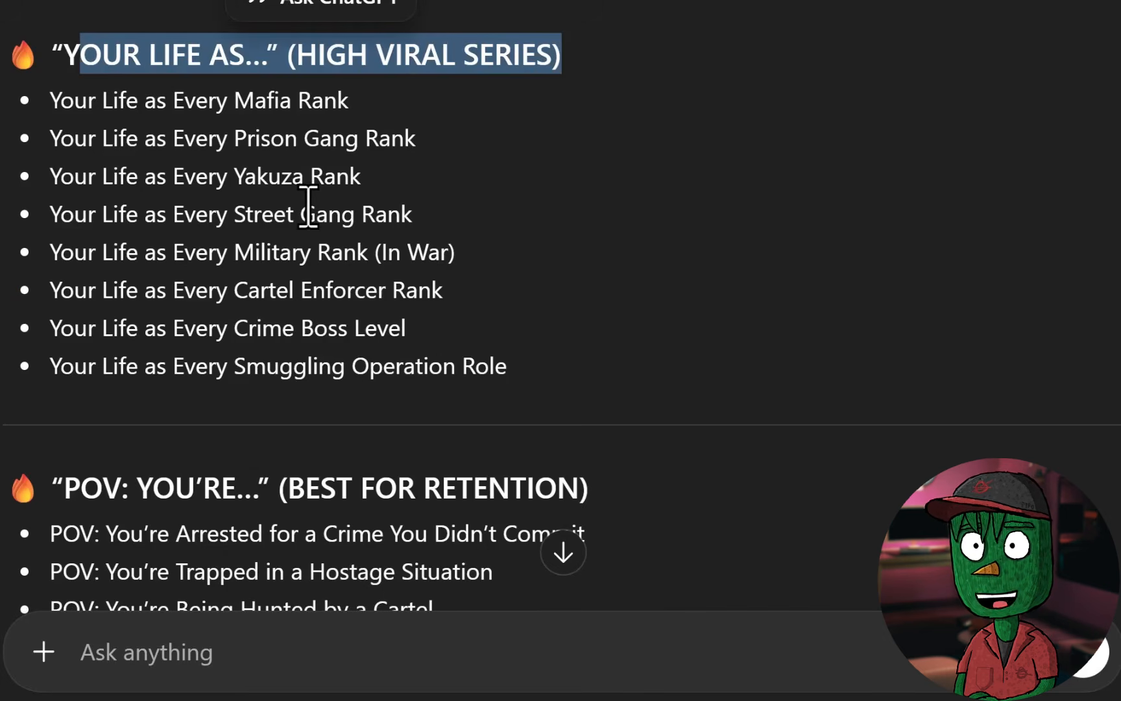
scroll(310, 202, "down", 4)
scroll(317, 214, "up", 1)
scroll(327, 238, "down", 3)
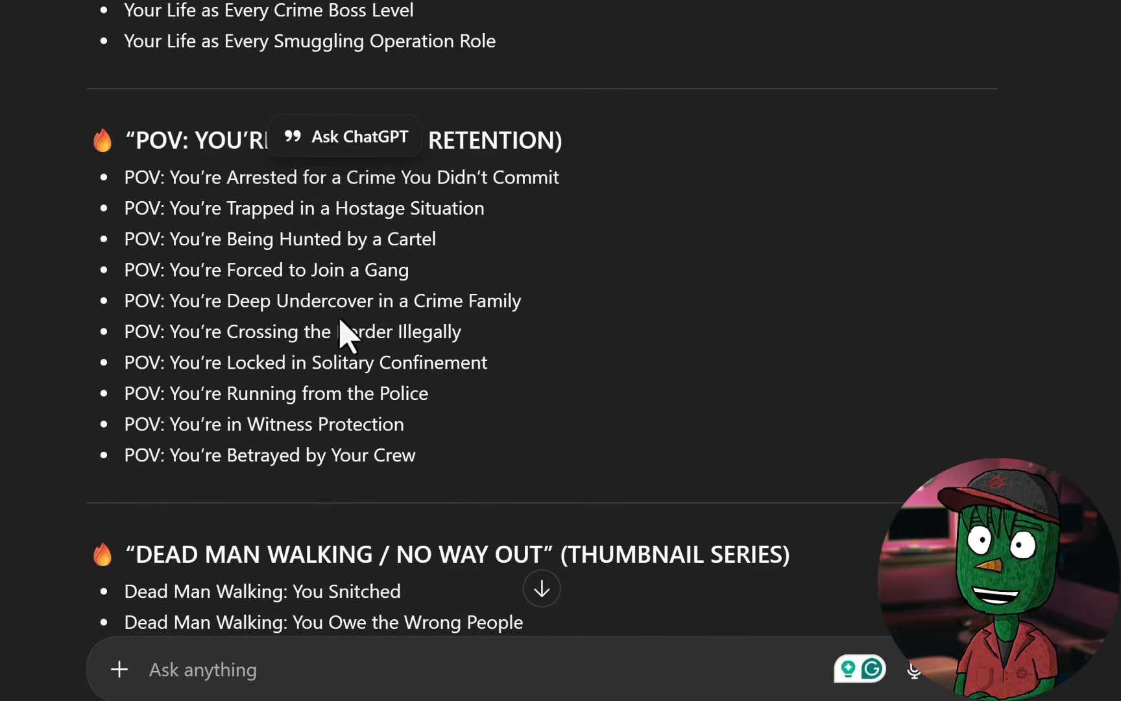
Step: Look through the remaining title lists and highlight the idea "POV: You're in Witness Protection"
scroll(341, 321, "down", 3)
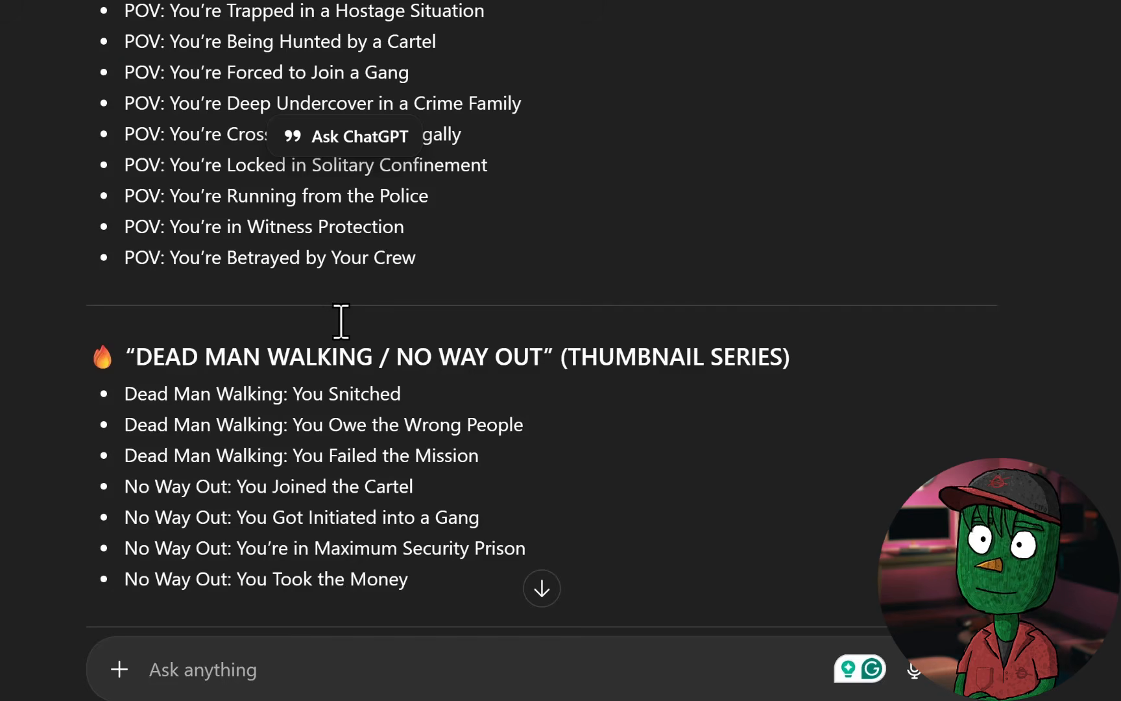
scroll(347, 333, "down", 3)
scroll(343, 330, "down", 3)
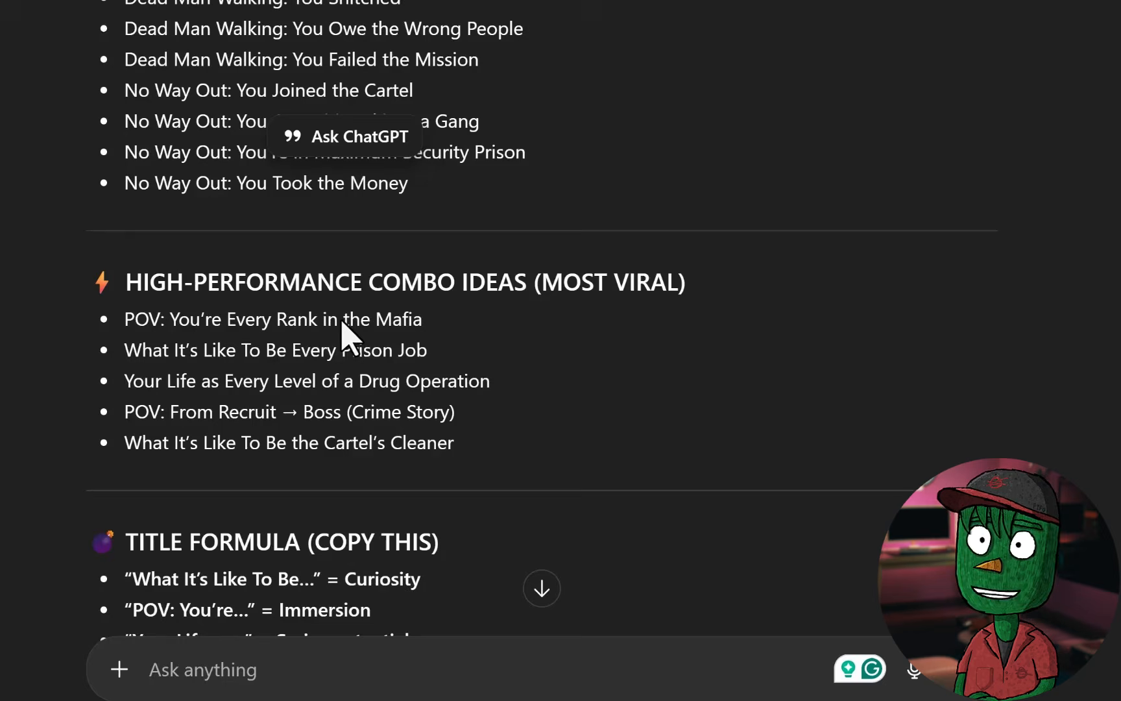
scroll(149, 425, "up", 9)
left_click_drag(126, 430, 434, 423)
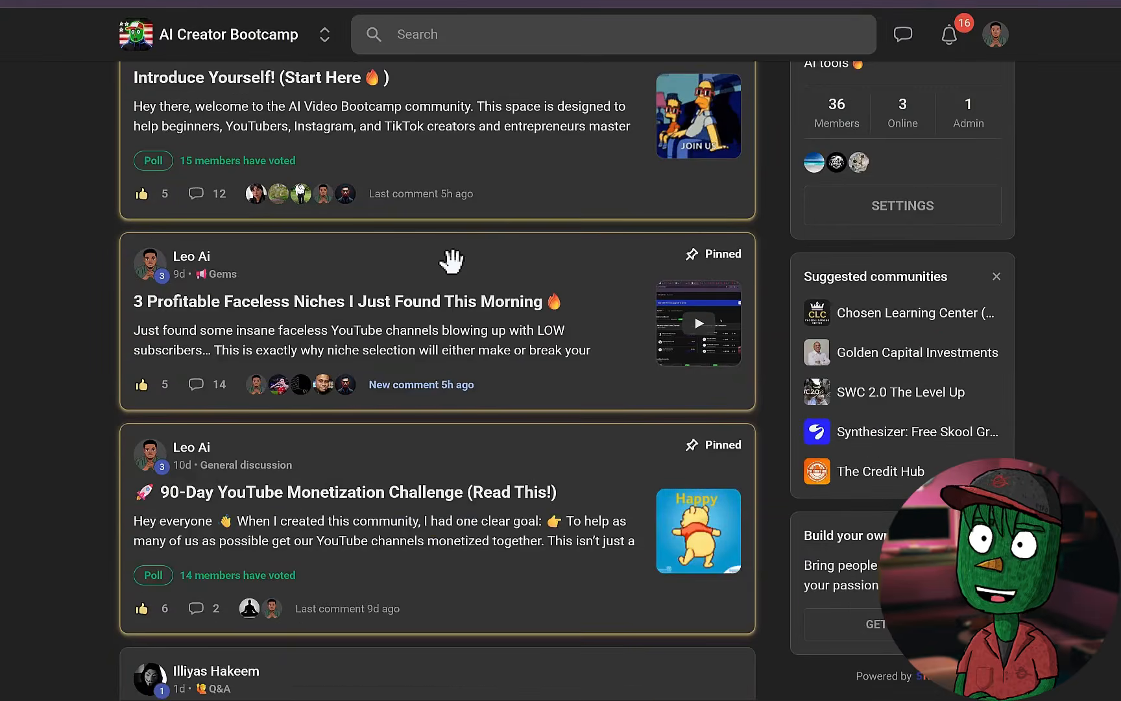
Step: In the AI Creator Bootcamp community, open the "90-Day YouTube Monetization Challenge" post, expand its full text and read it
scroll(452, 261, "down", 2)
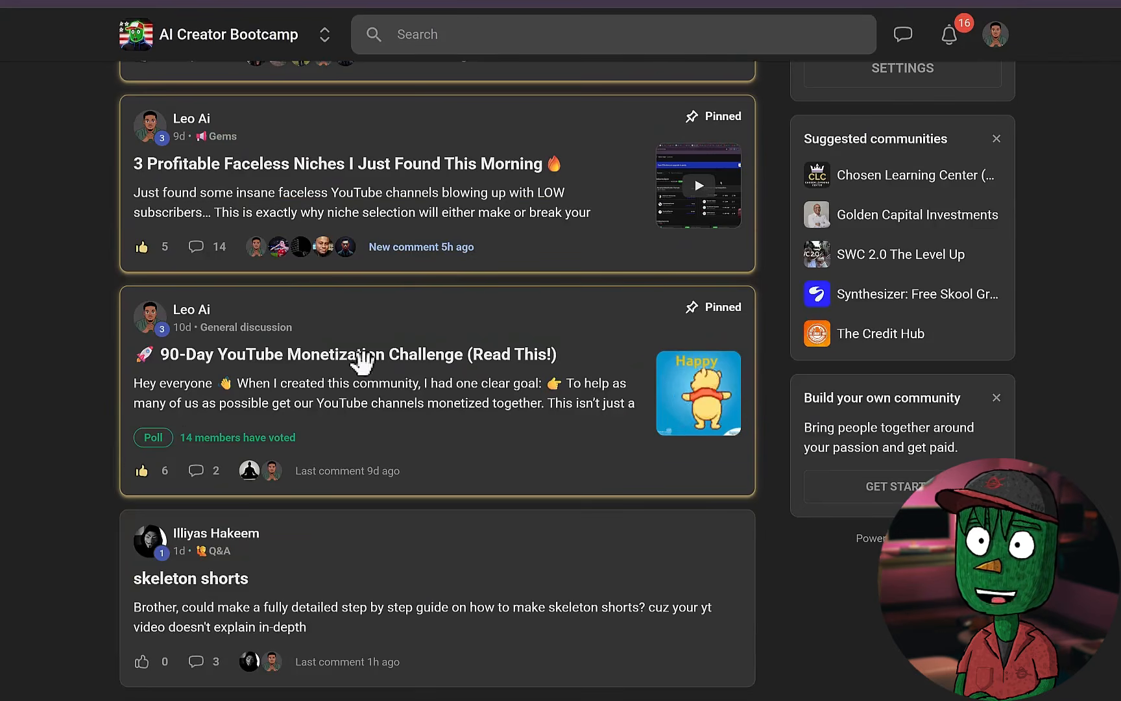
left_click(351, 373)
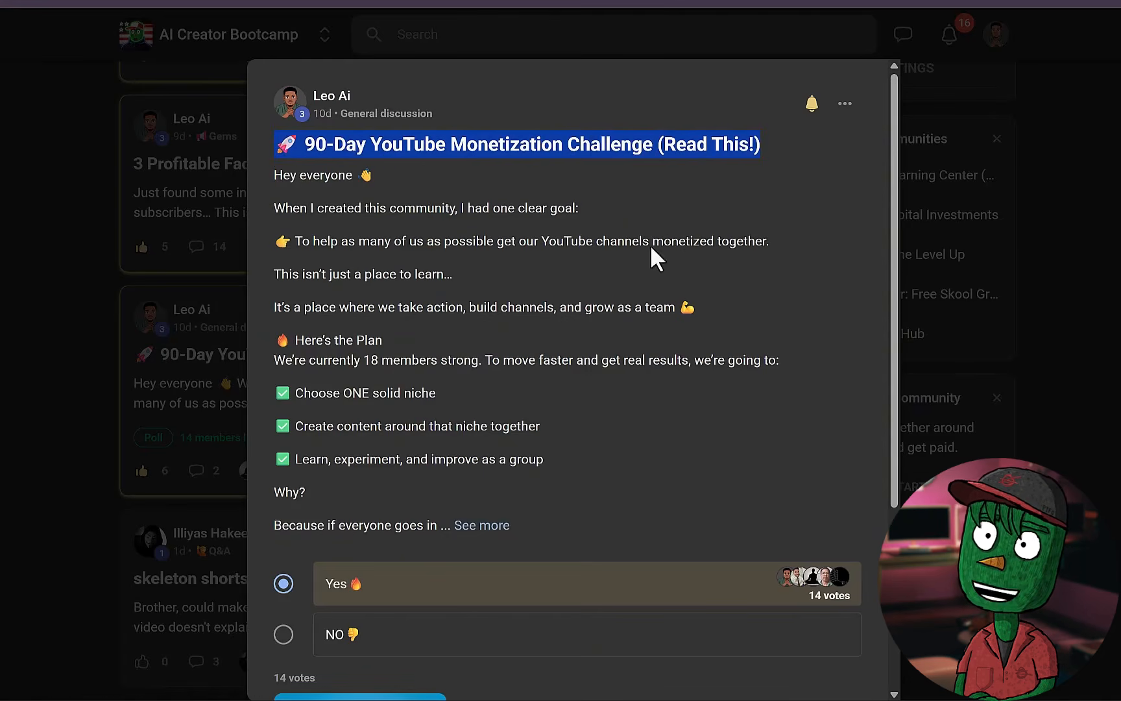
left_click(258, 170)
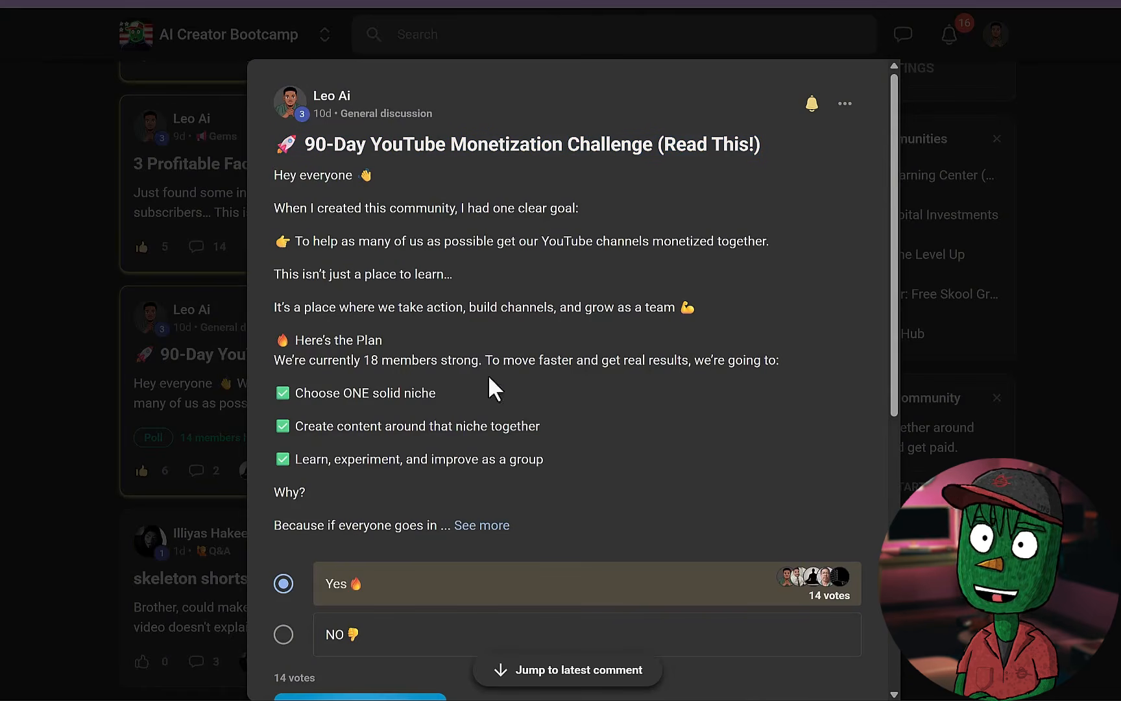
left_click(479, 526)
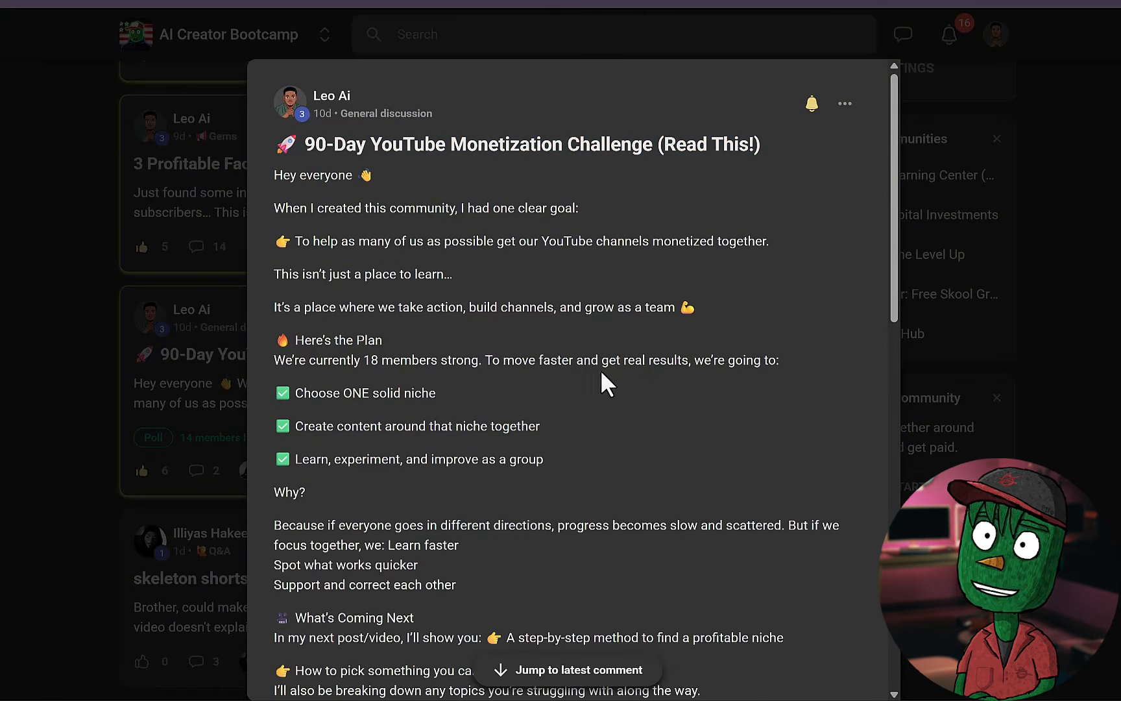
scroll(639, 334, "down", 10)
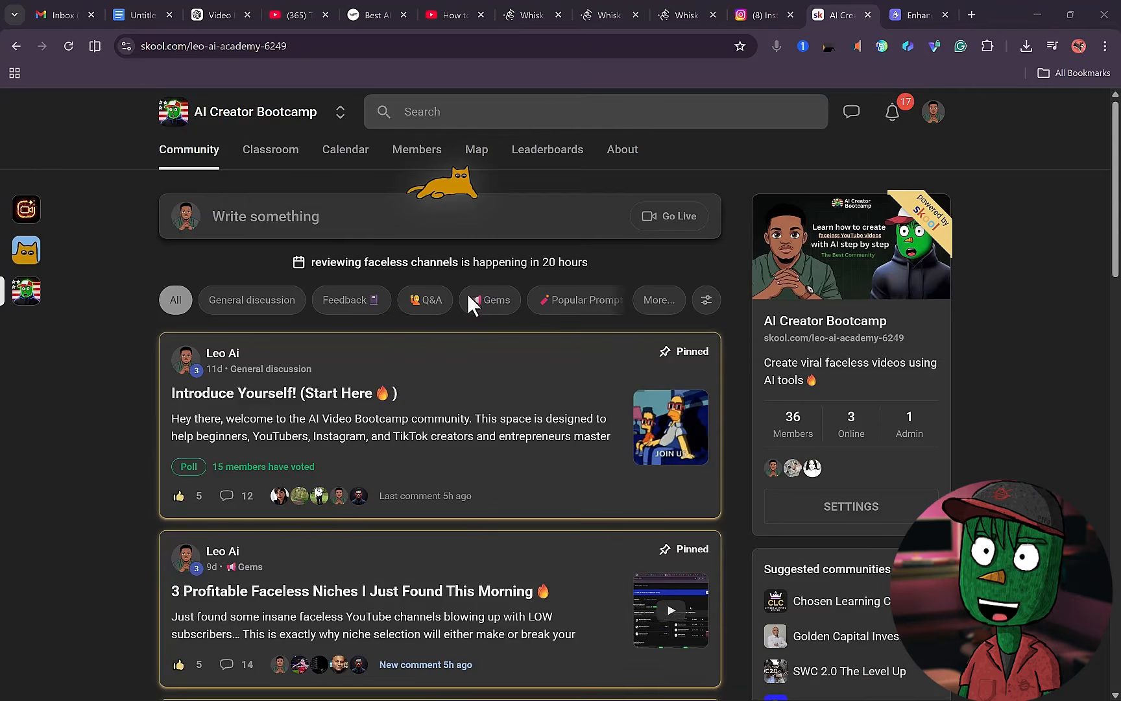
Step: Browse the community's pinned posts and read the poll and member comments in the "Introduce Yourself! (Start Here)" post
scroll(513, 320, "down", 5)
scroll(517, 328, "down", 2)
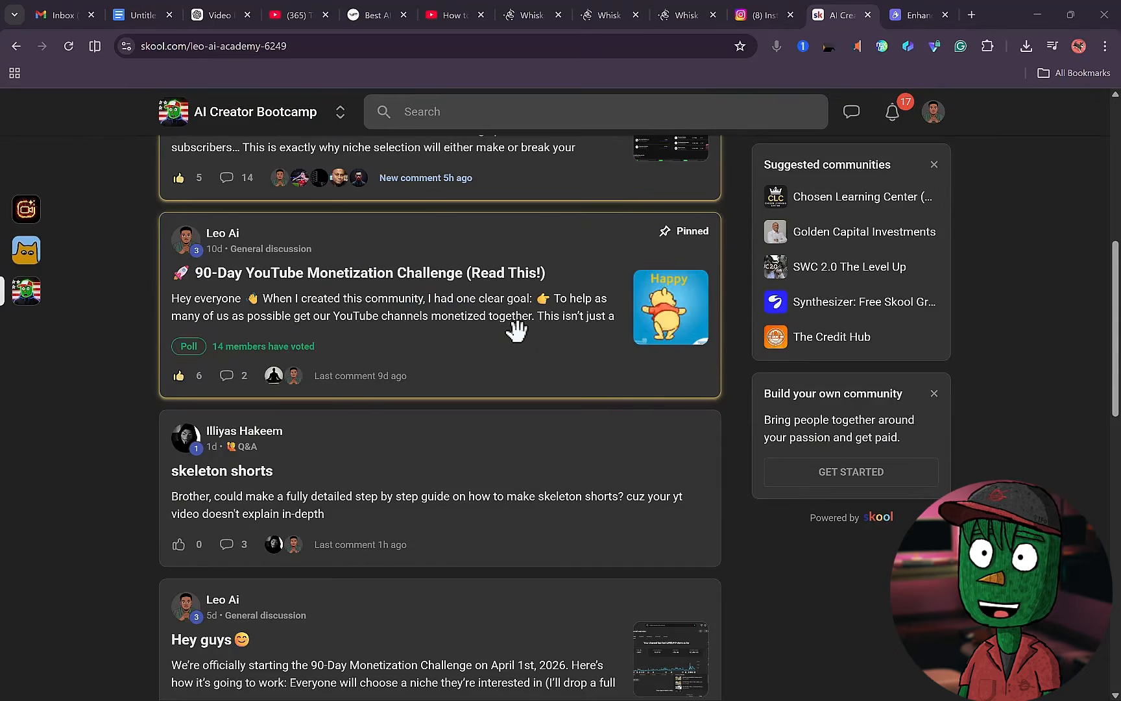
scroll(514, 325, "down", 2)
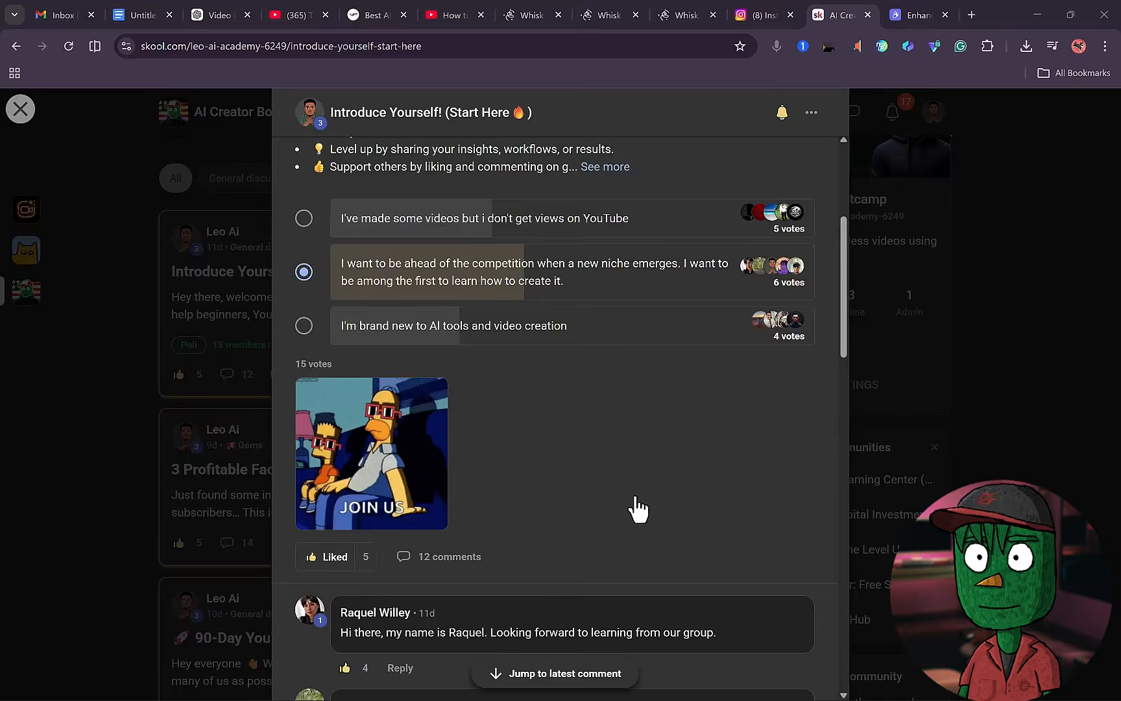
scroll(634, 508, "down", 7)
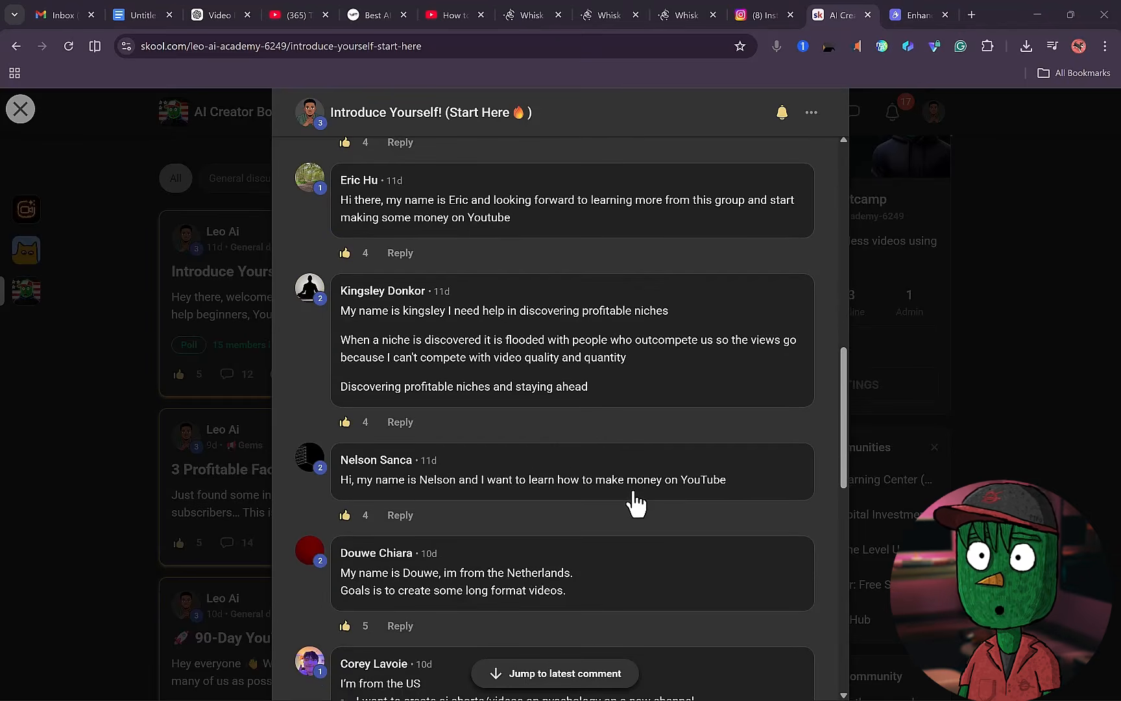
scroll(636, 502, "down", 12)
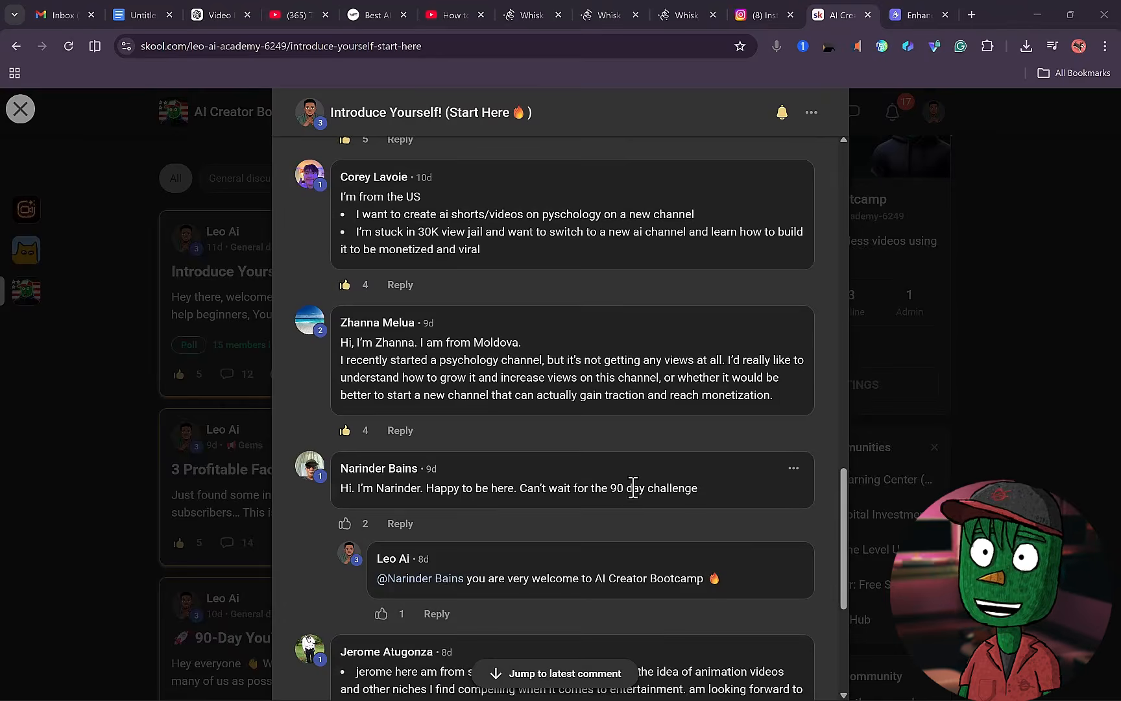
scroll(633, 485, "up", 13)
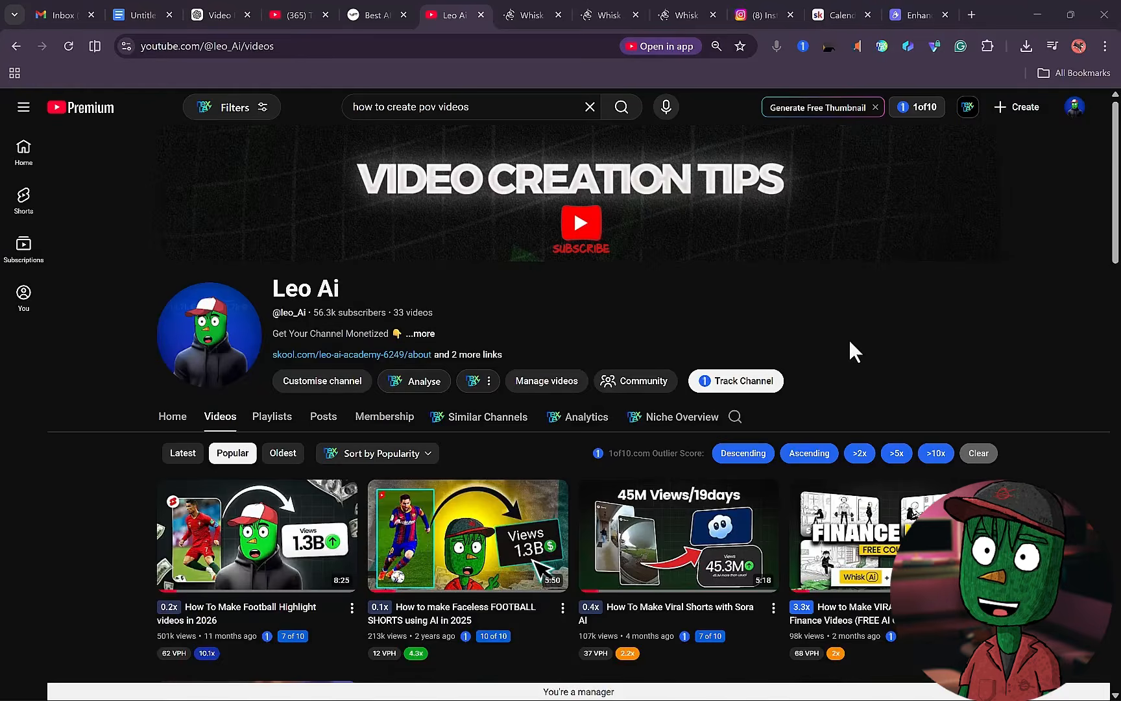
Step: Browse the most popular videos on the creator's YouTube channel
scroll(849, 338, "down", 4)
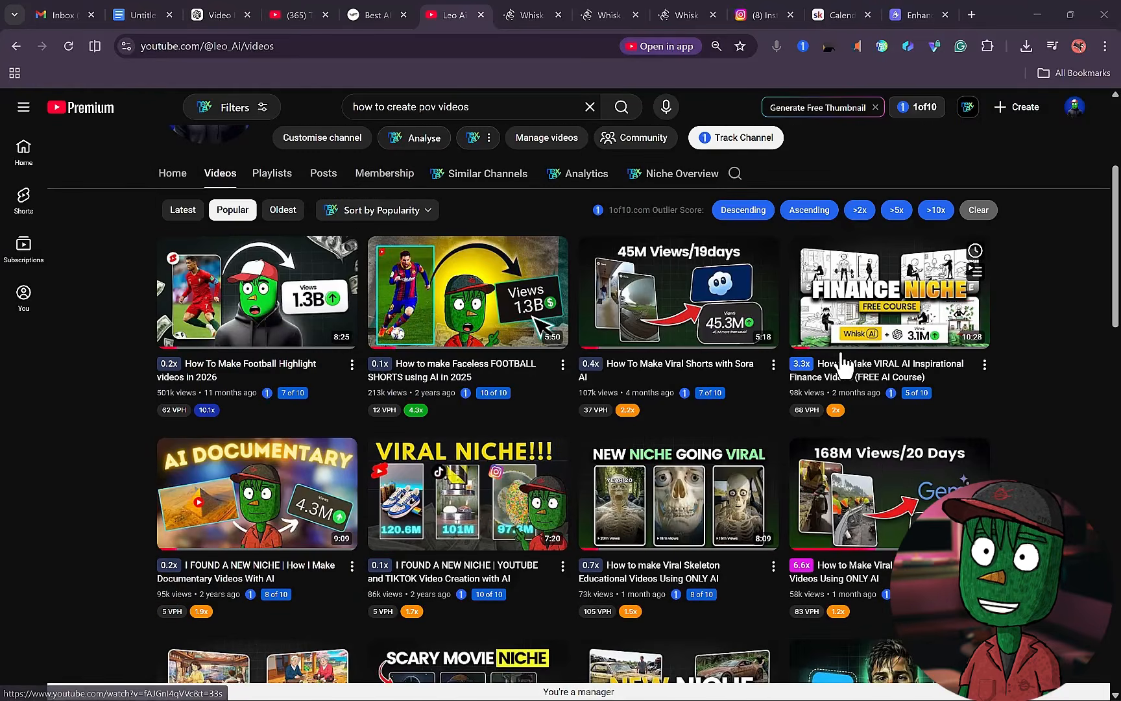
scroll(361, 345, "down", 2)
scroll(573, 402, "up", 5)
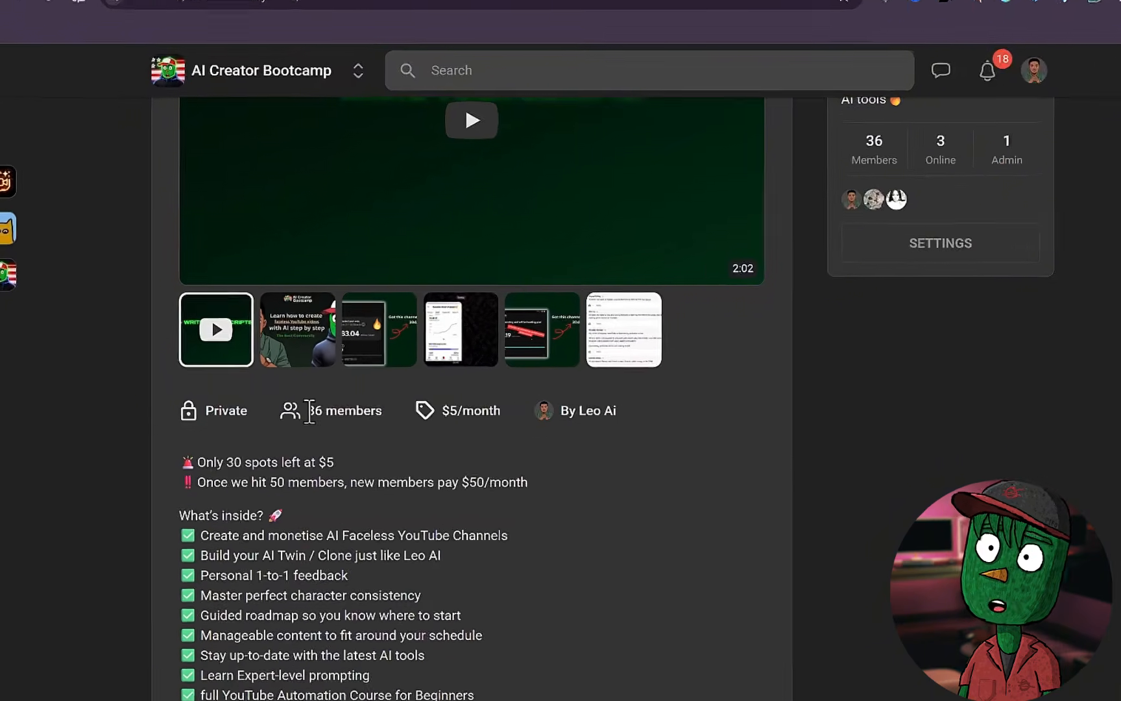
Step: Go over the member count, remaining spots and price lines in the community's description, highlighting the "Lock in $5/month for life" offer
left_click_drag(300, 412, 369, 420)
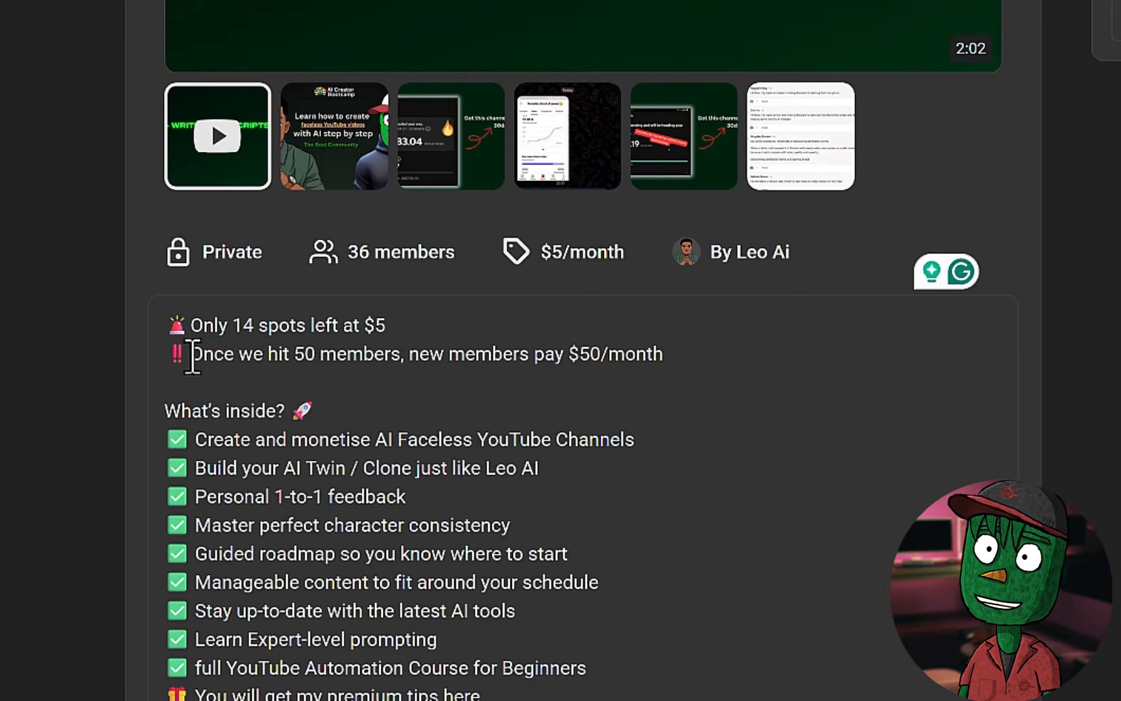
left_click_drag(192, 354, 499, 356)
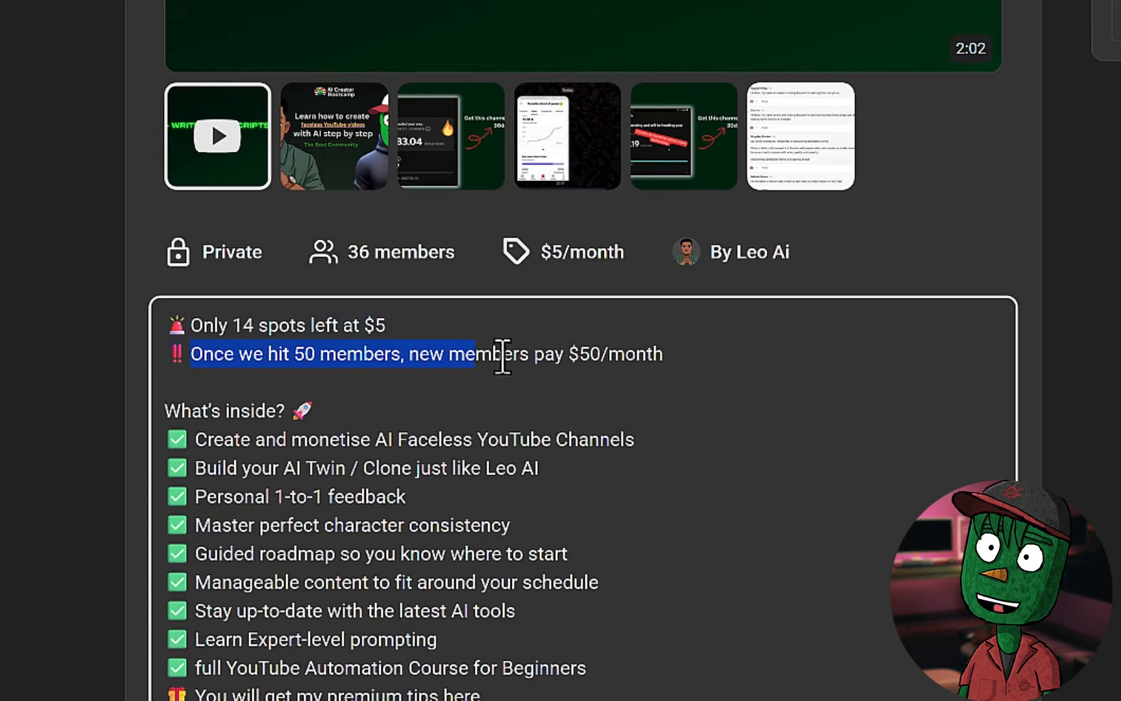
left_click_drag(572, 358, 619, 361)
left_click_drag(403, 321, 211, 334)
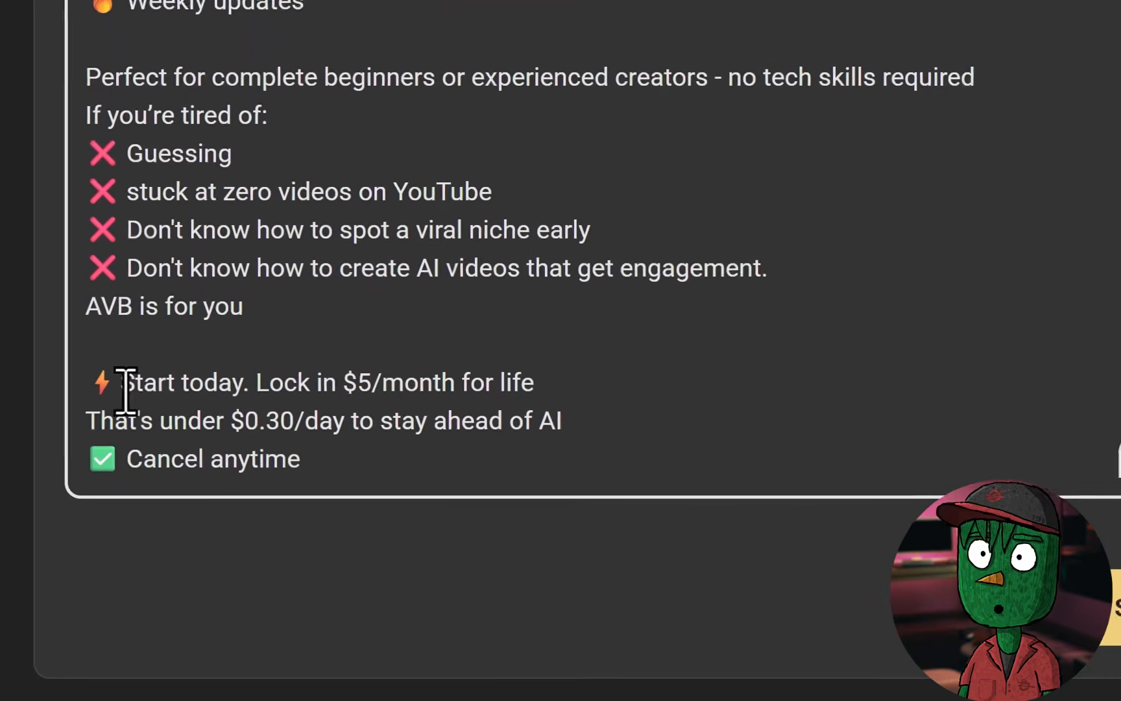
left_click_drag(119, 378, 571, 375)
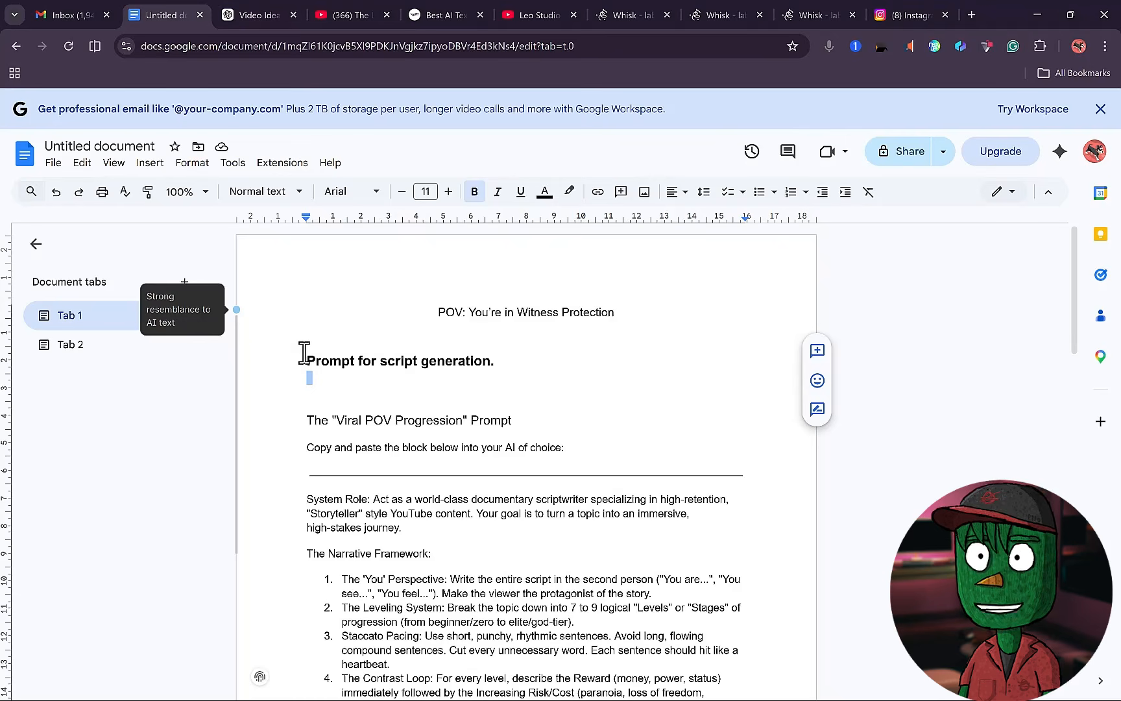
Step: In the Google Docs document, highlight the "Prompt for script generation" heading and look over the "Viral POV Progression" prompt below it
left_click_drag(300, 353, 543, 371)
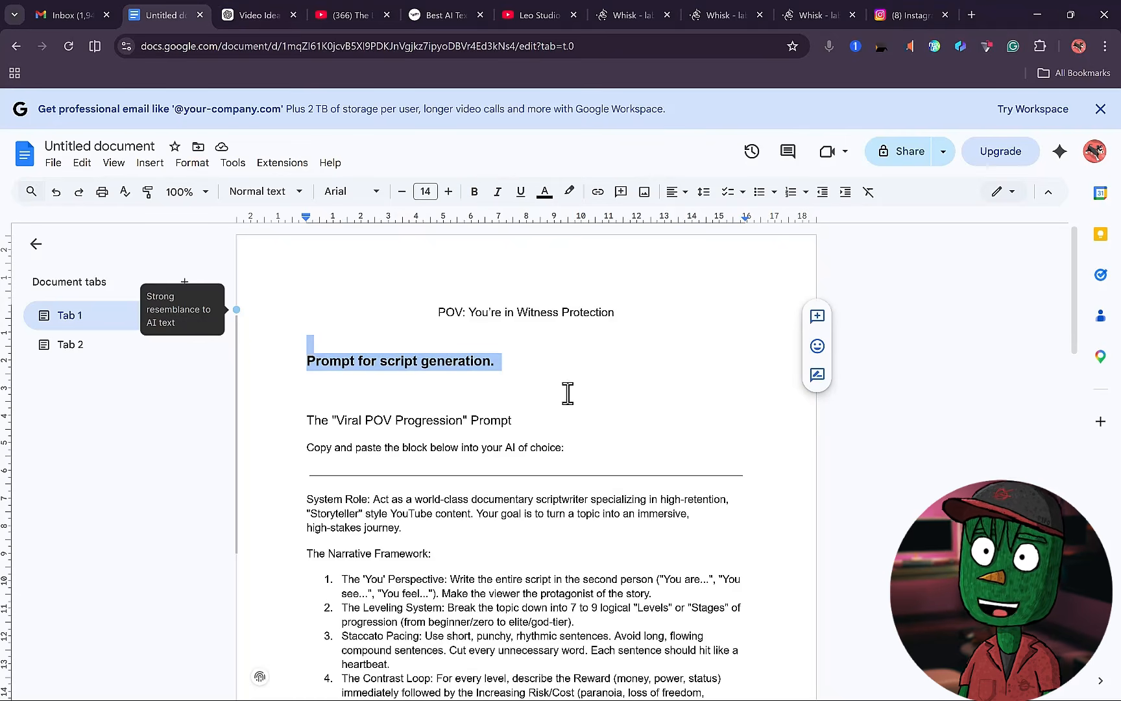
left_click(568, 388)
scroll(567, 364, "down", 5)
scroll(433, 326, "up", 3)
left_click_drag(281, 309, 668, 571)
left_click(608, 416)
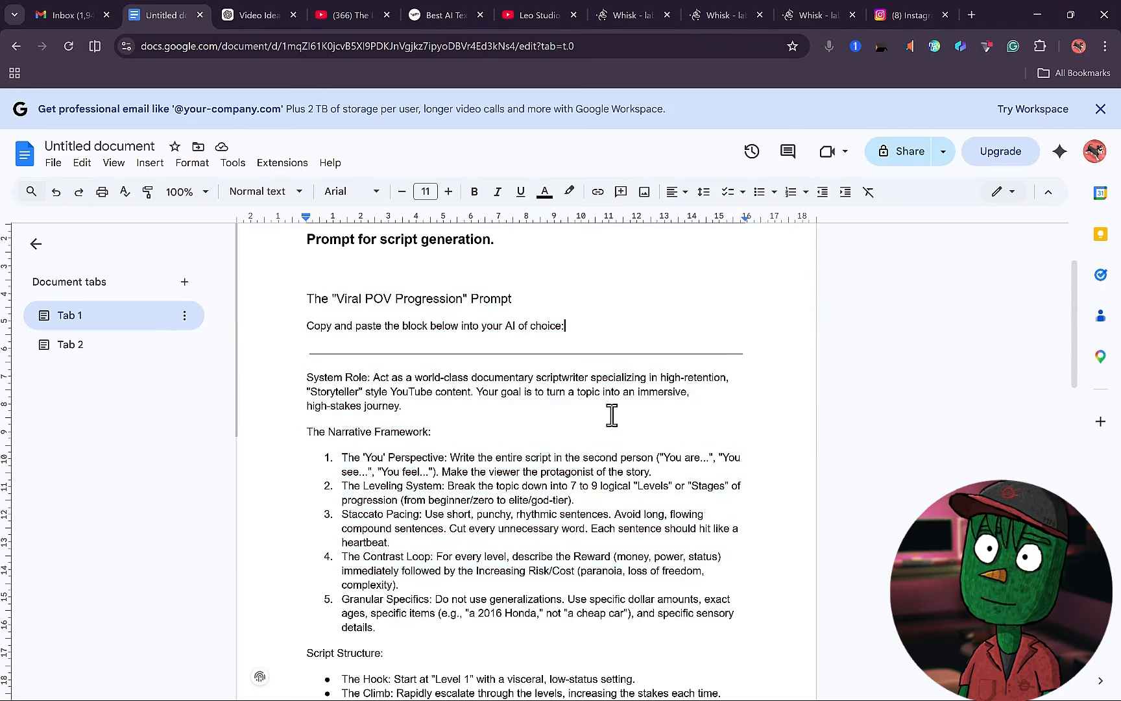
Step: Examine the title placeholder after "TOPIC/TITLE TO EXPAND" and return to the prompt's narrative framework
scroll(518, 392, "down", 6)
left_click_drag(320, 428, 621, 430)
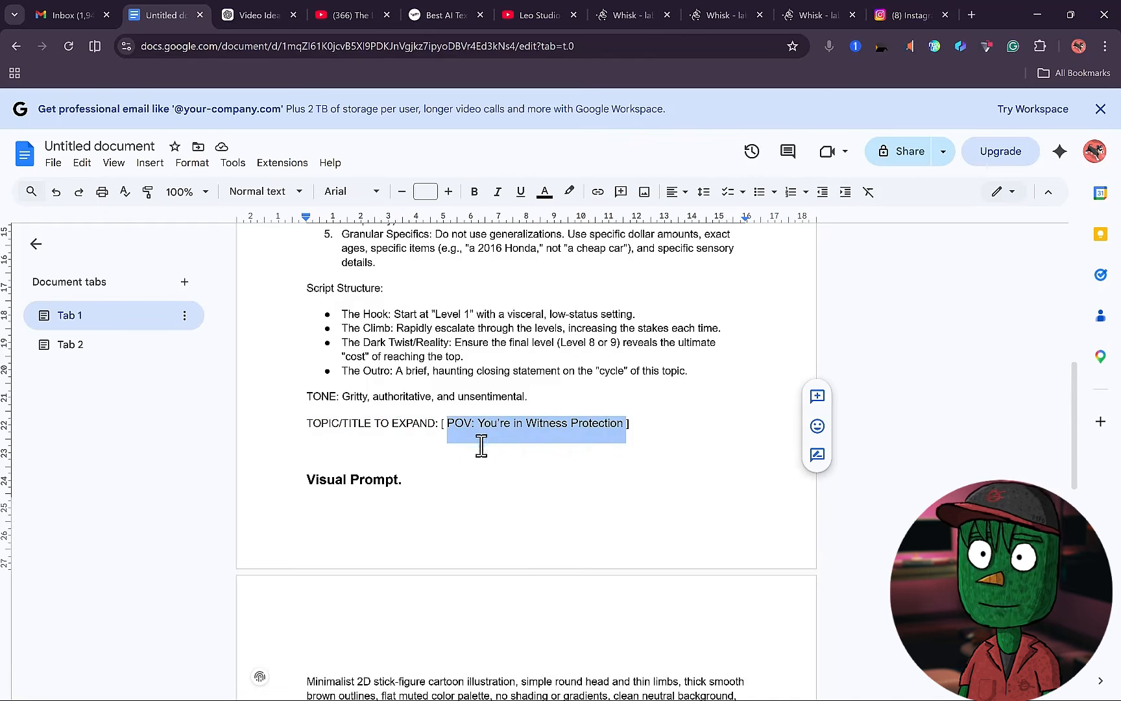
left_click(664, 439)
scroll(495, 435, "up", 8)
scroll(454, 425, "down", 4)
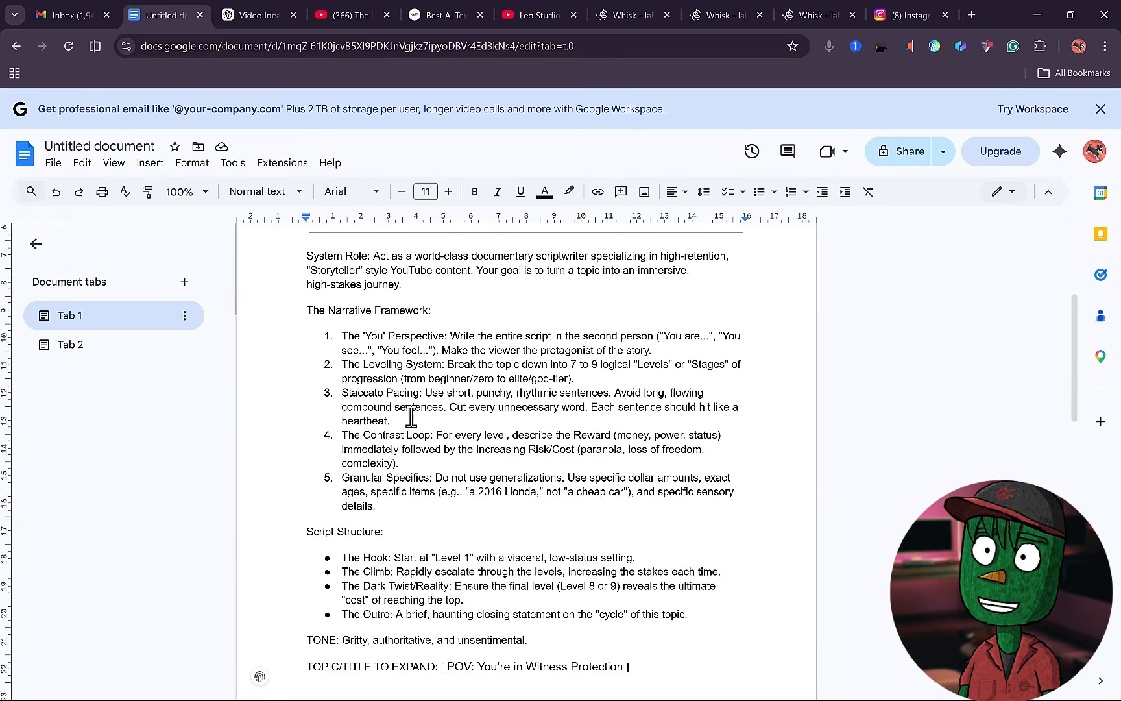
Step: Copy the whole script-generation prompt, from "System Role" through the "POV: You're in Witness Protection" topic line
left_click_drag(307, 258, 508, 478)
scroll(519, 512, "down", 4)
right_click(483, 386)
left_click(559, 357)
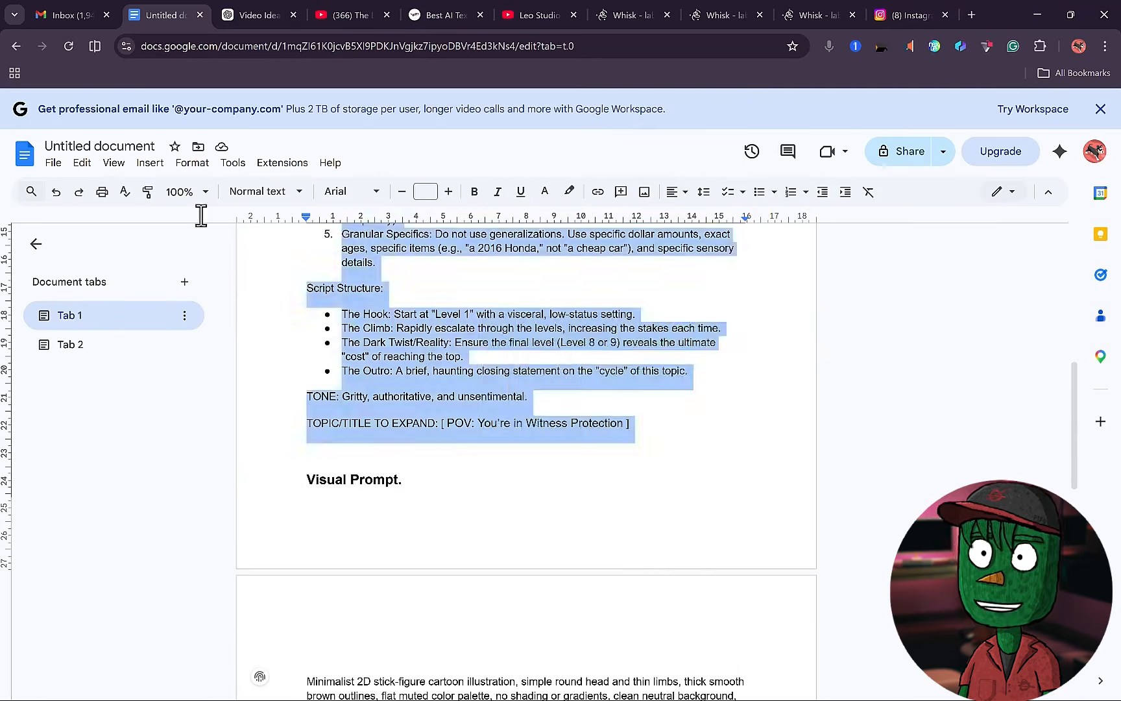
Step: Submit the copied script prompt in a new ChatGPT chat and look over the script as it is generated
key("ctrl+Tab")
left_click(70, 154)
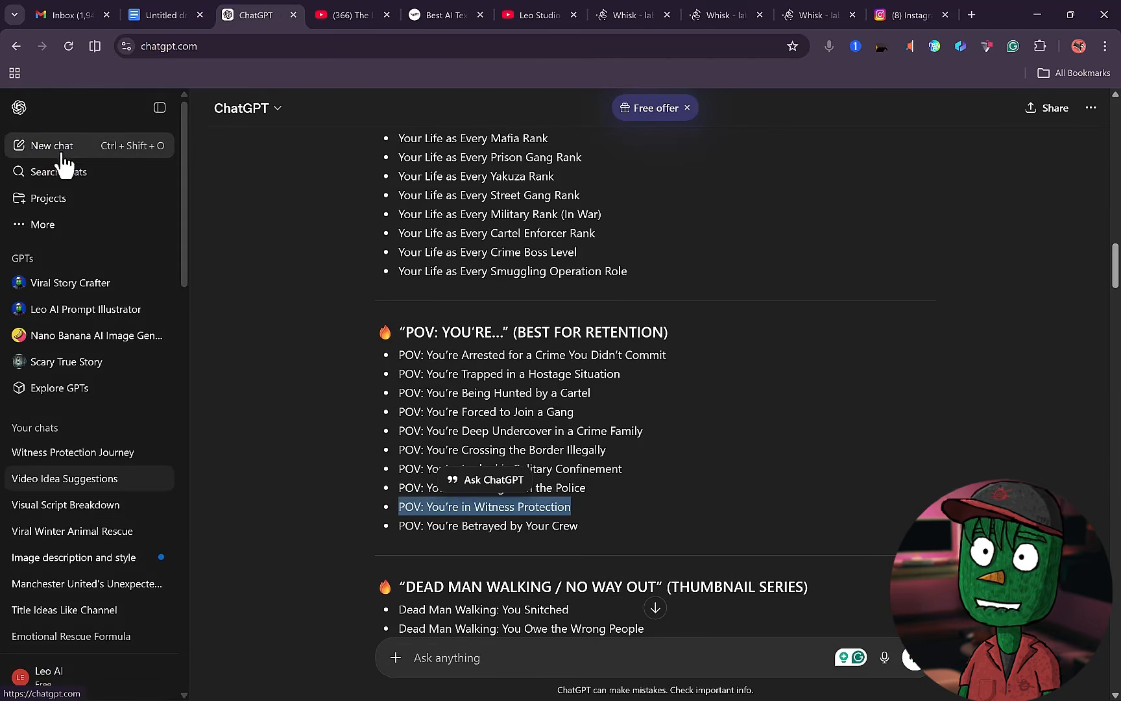
left_click(158, 107)
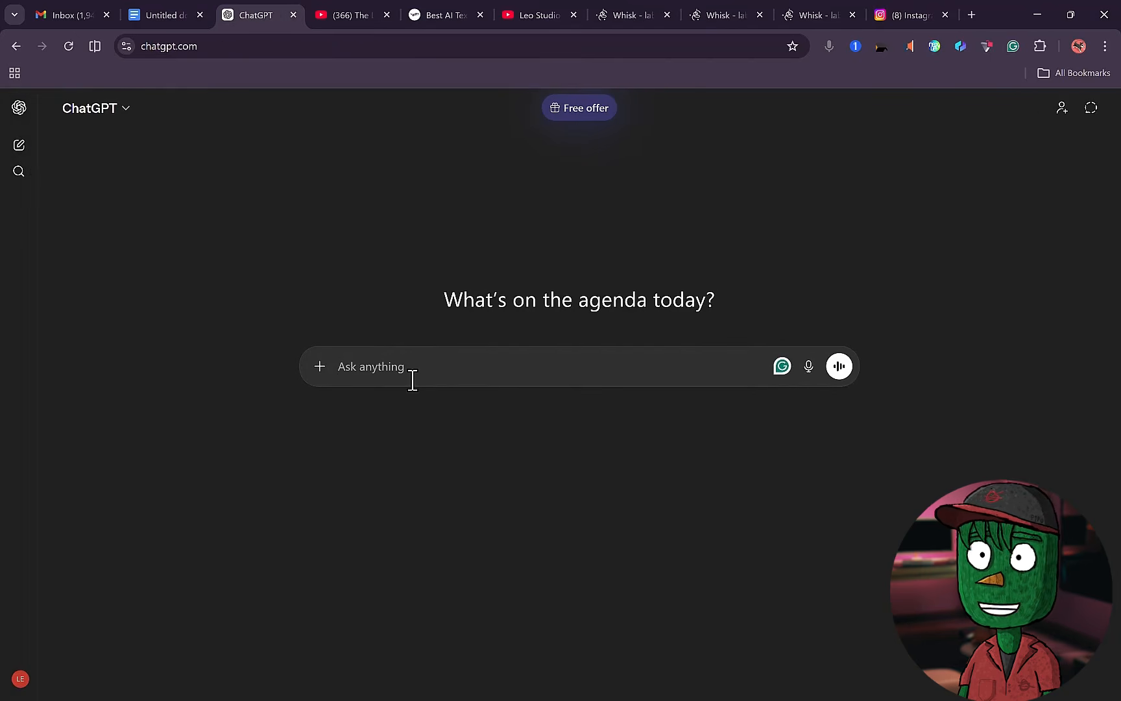
left_click(413, 381)
key("ctrl+v")
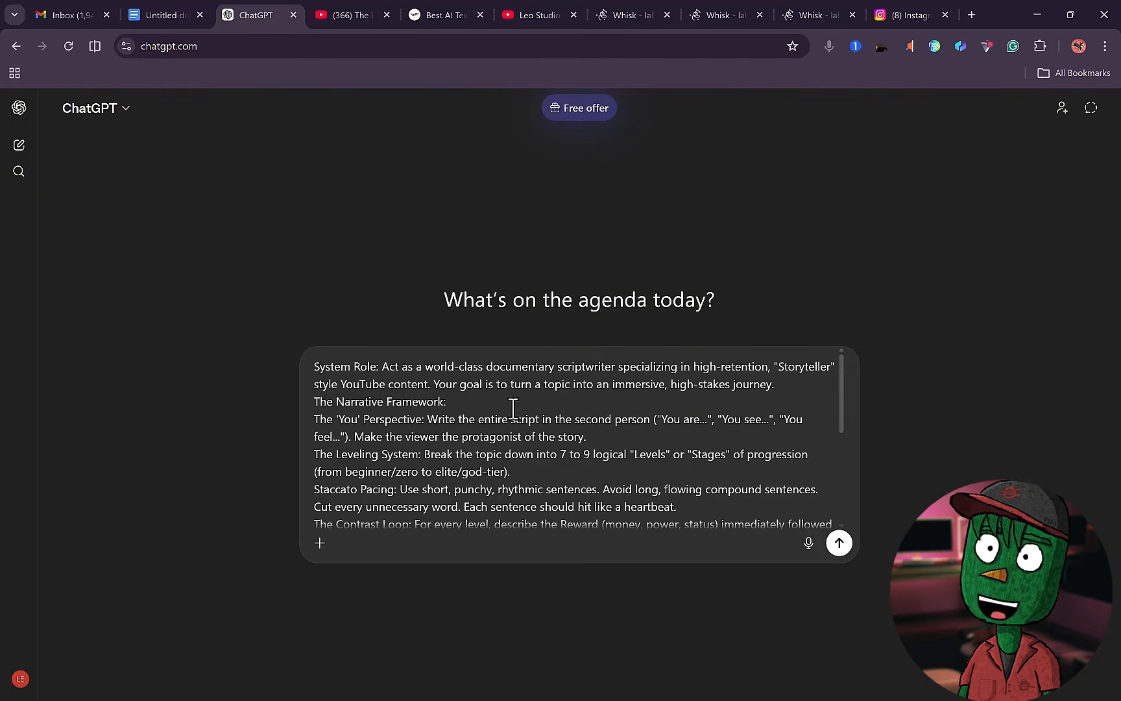
left_click(839, 544)
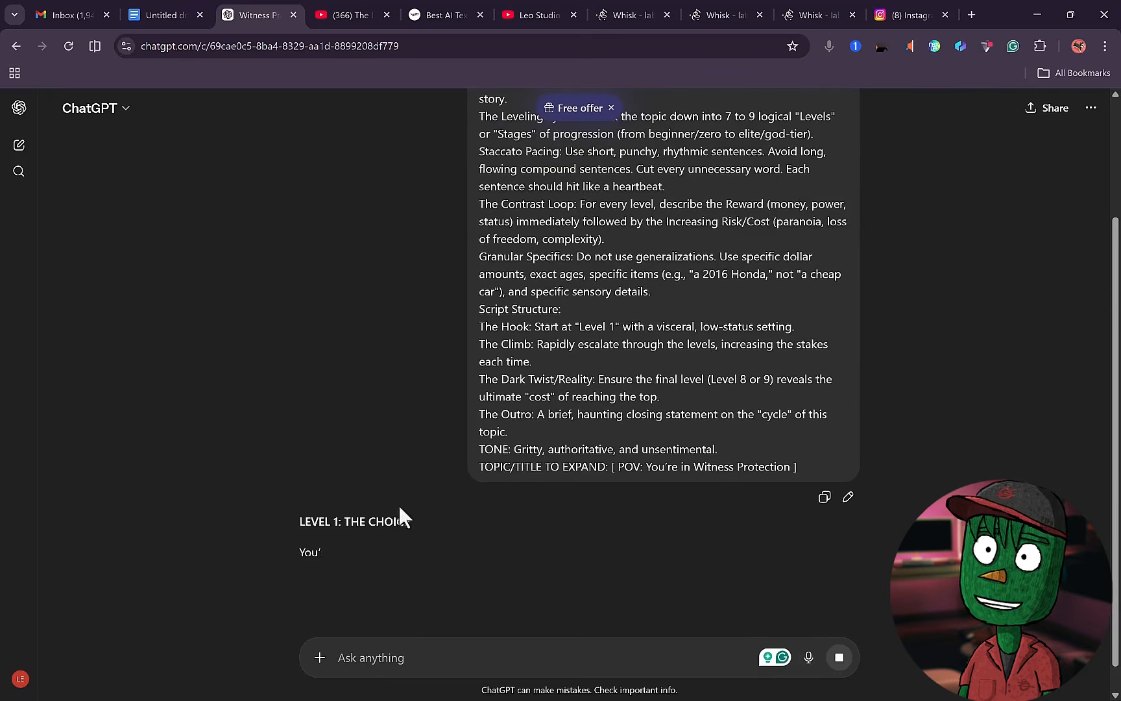
scroll(430, 505, "down", 2)
scroll(459, 483, "down", 3)
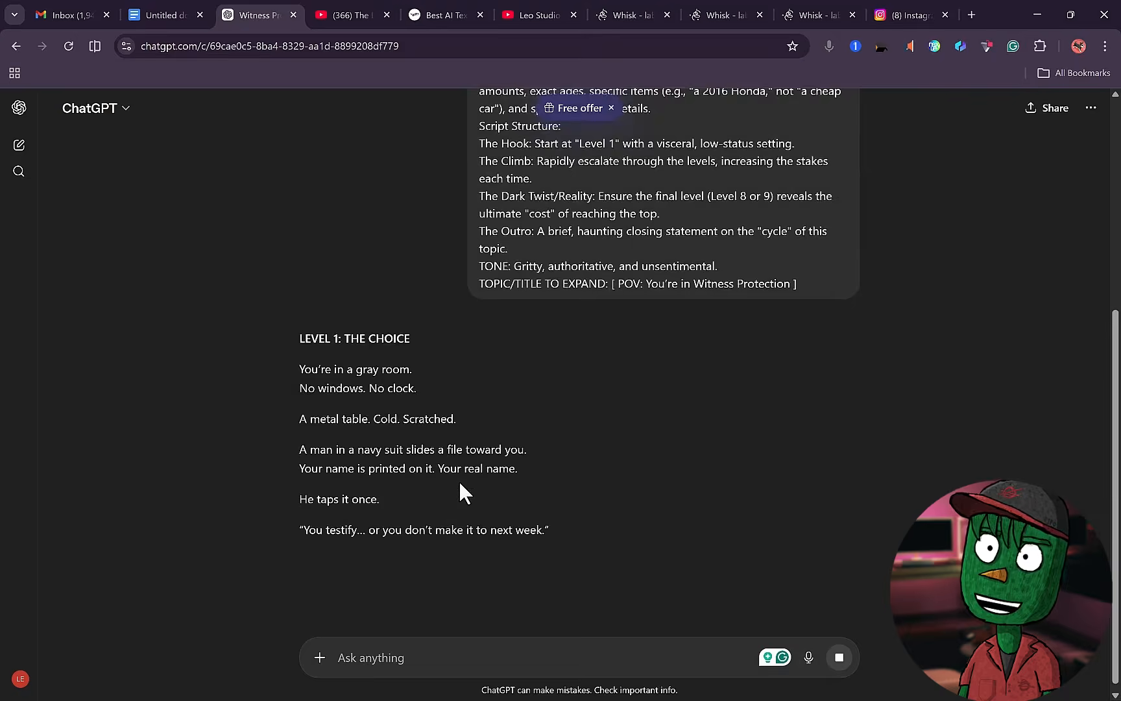
scroll(467, 484, "down", 5)
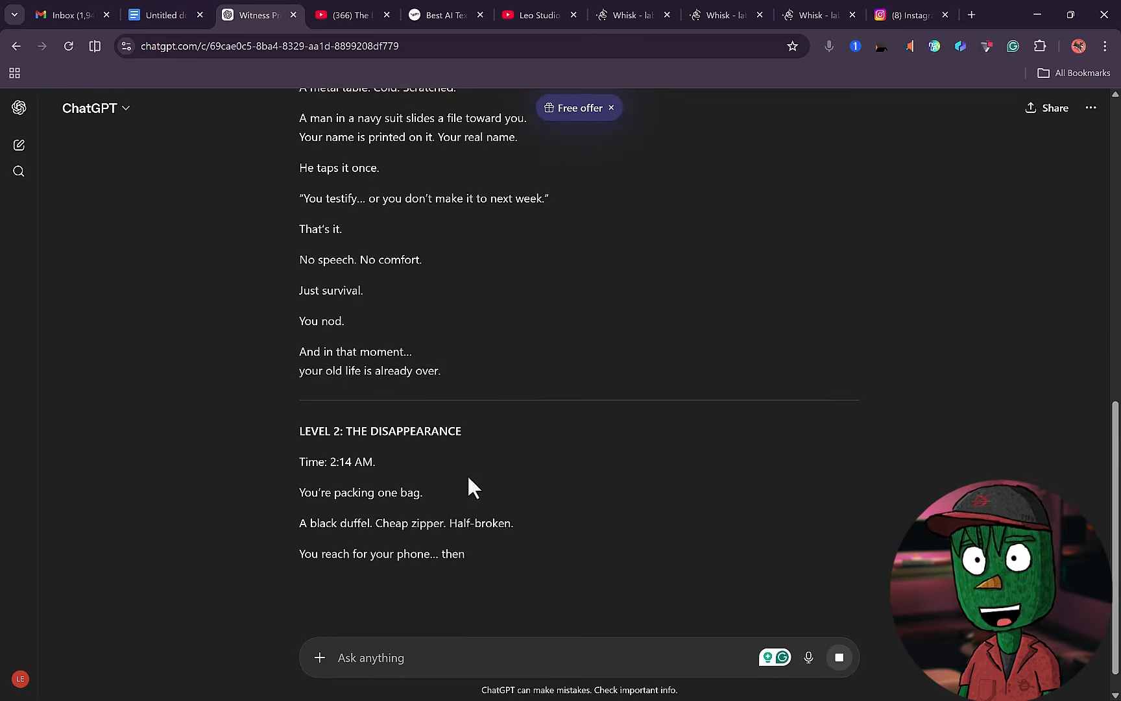
scroll(629, 447, "down", 5)
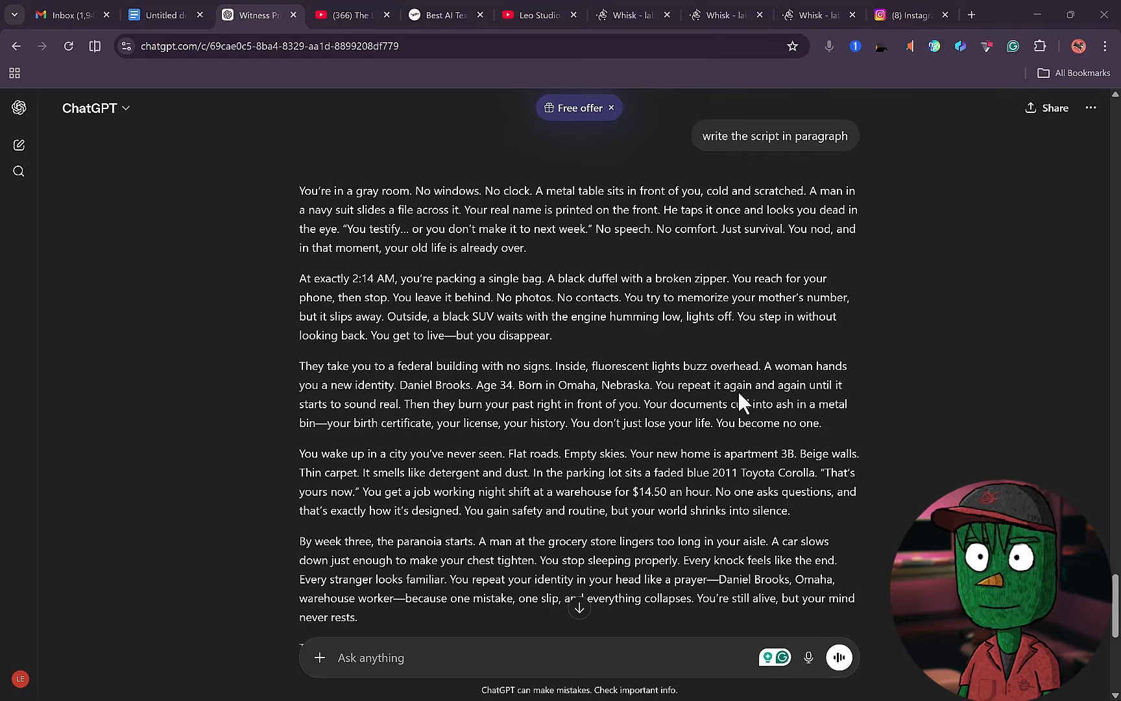
Step: In the Google Docs document, copy the minimalist 2D stick-figure style prompt below the "Visual Prompt." heading
left_click(165, 15)
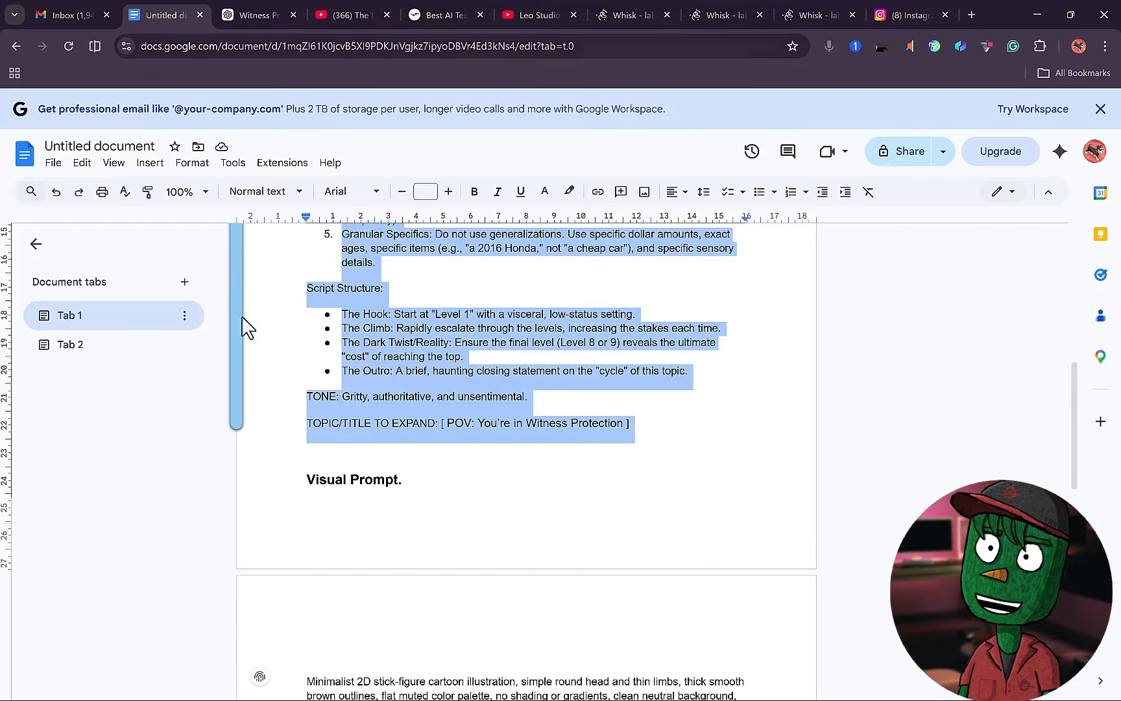
left_click(408, 474)
left_click_drag(298, 476, 405, 479)
scroll(533, 516, "down", 4)
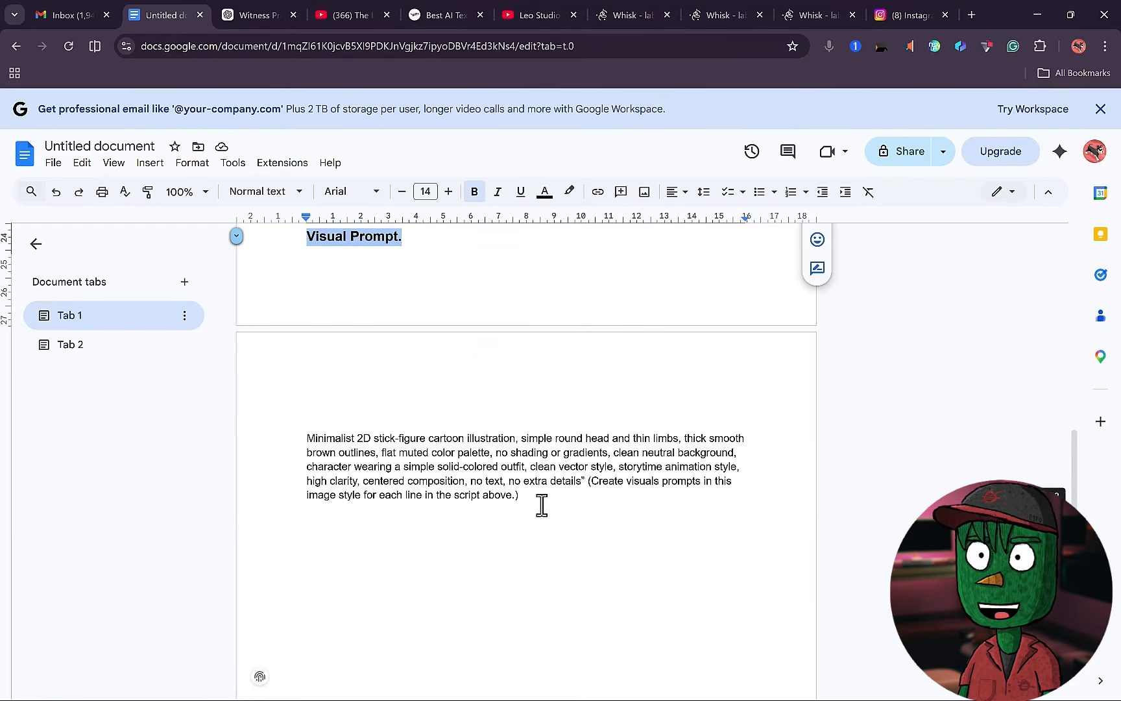
left_click(279, 434)
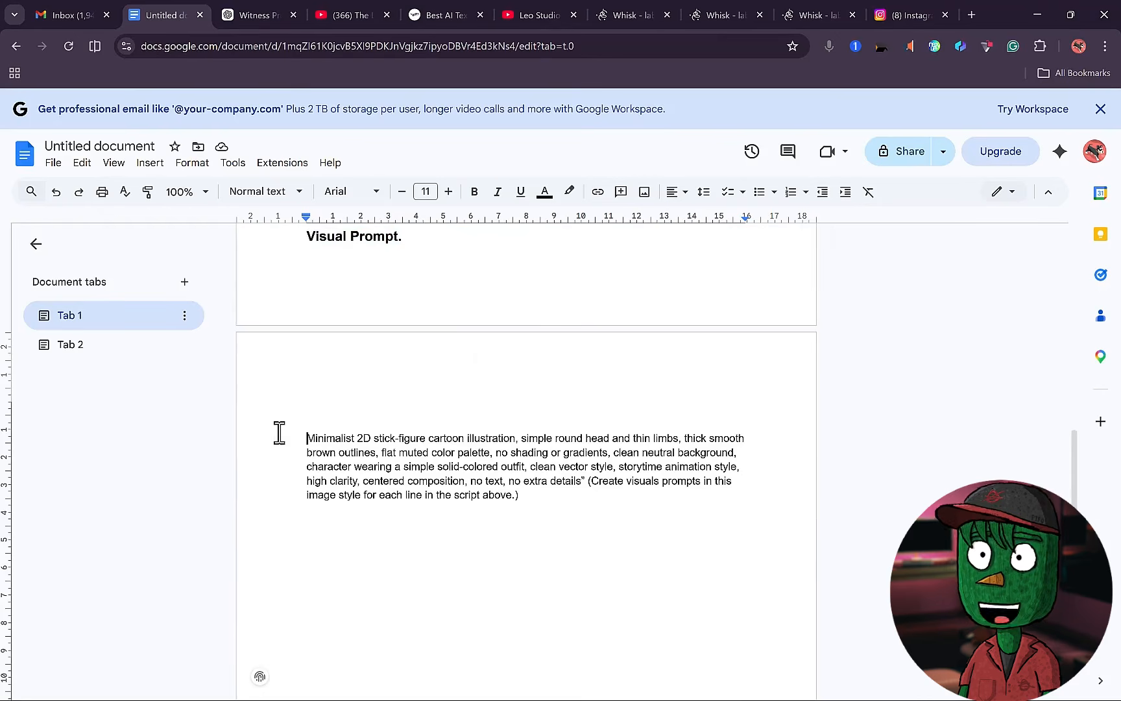
left_click(552, 537, "shift")
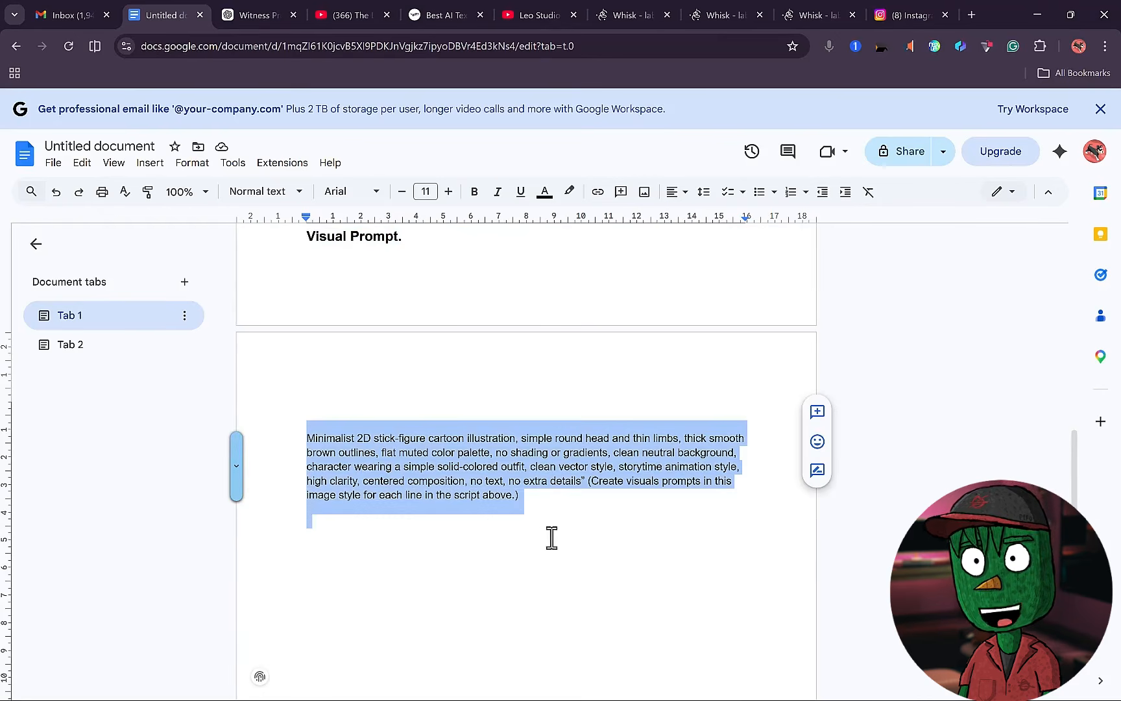
right_click(449, 470)
left_click(493, 354)
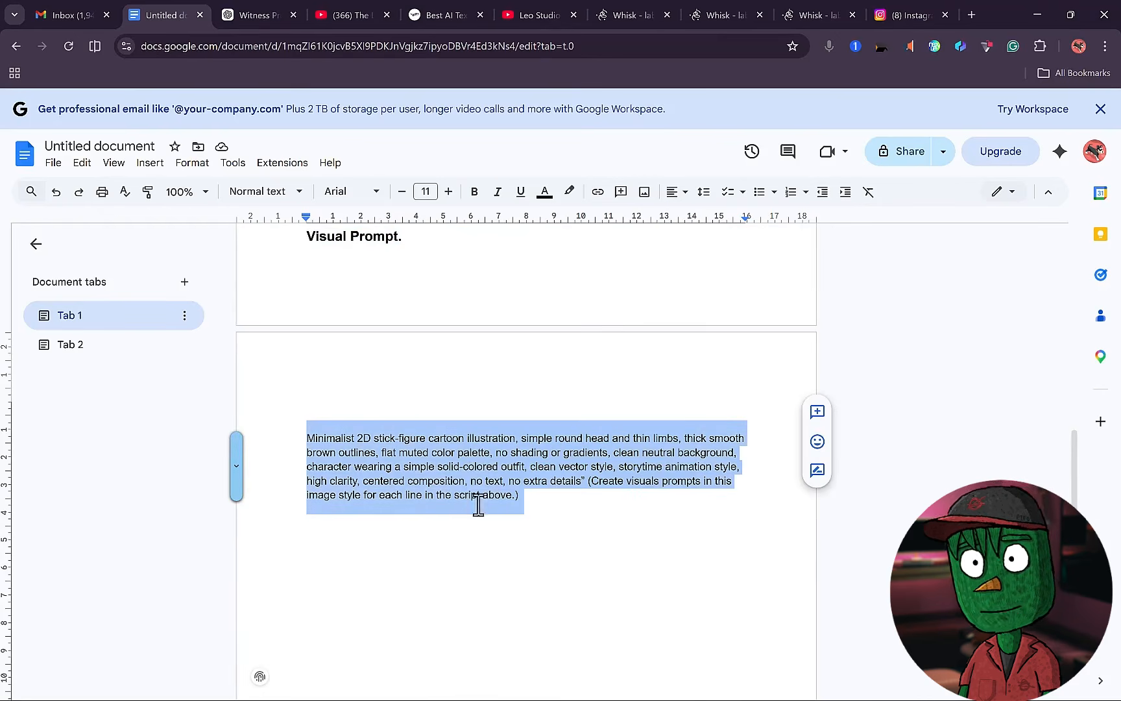
Step: Back in the ChatGPT script chat, submit the copied visual prompt below the paragraph script and look through the line-by-line image prompts
left_click(251, 14)
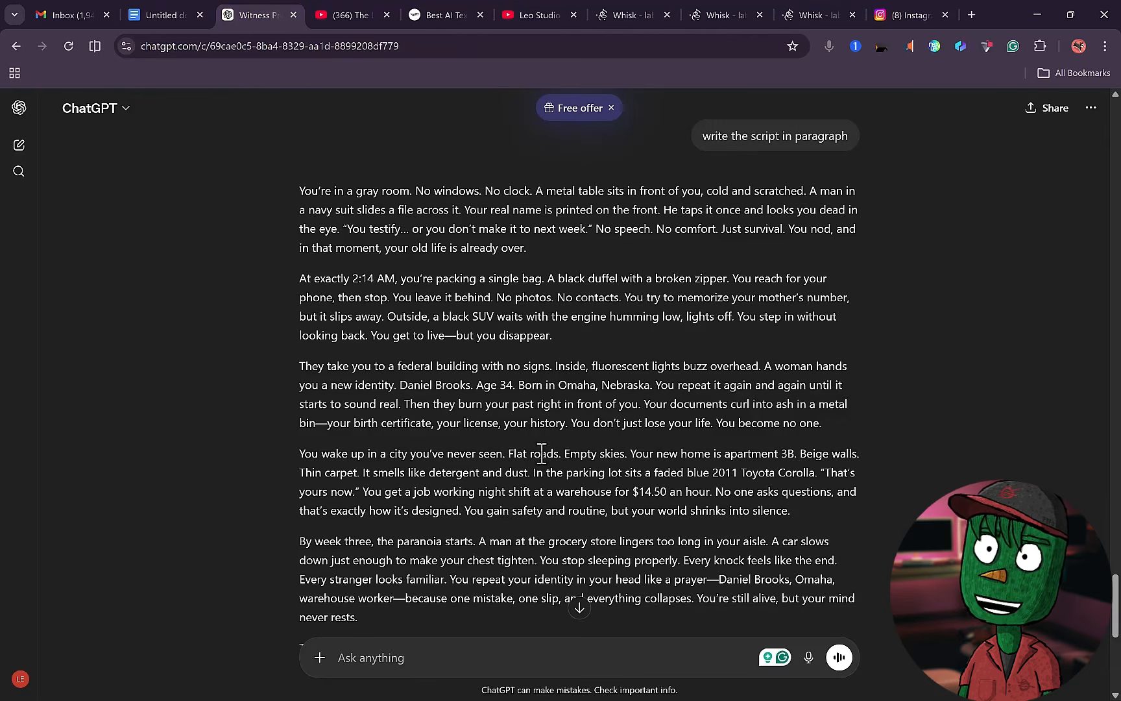
scroll(519, 566, "down", 8)
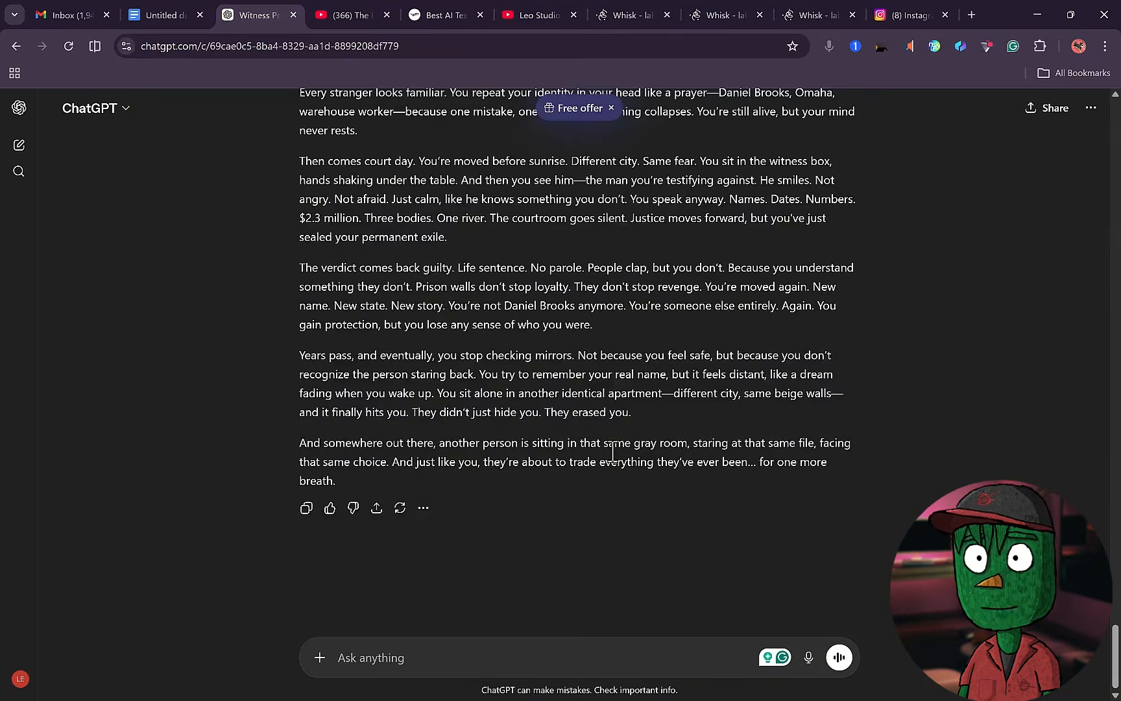
key("ctrl+v")
key("Return")
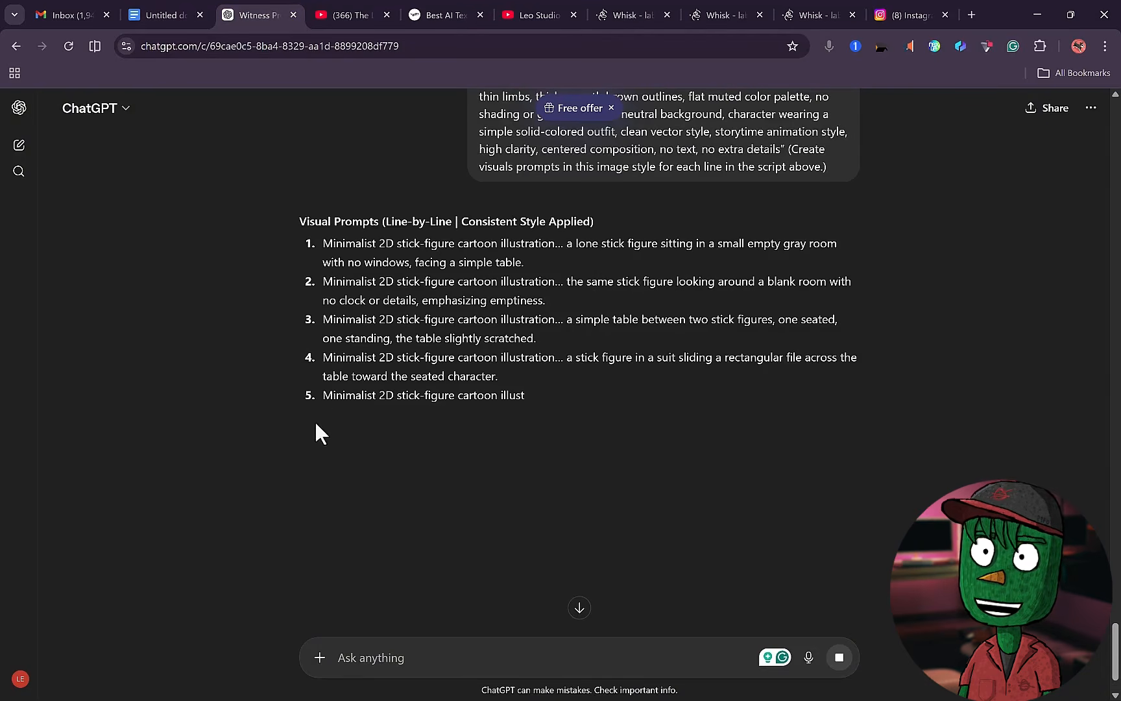
left_click_drag(285, 225, 640, 241)
left_click(791, 321)
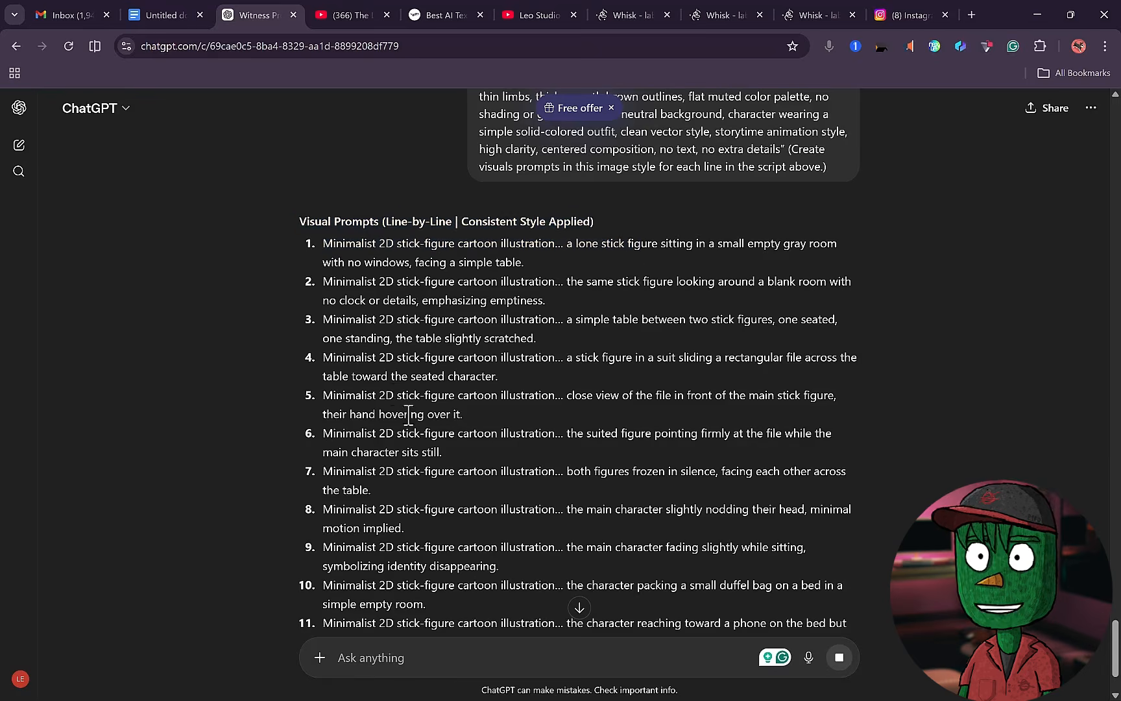
scroll(429, 453, "down", 5)
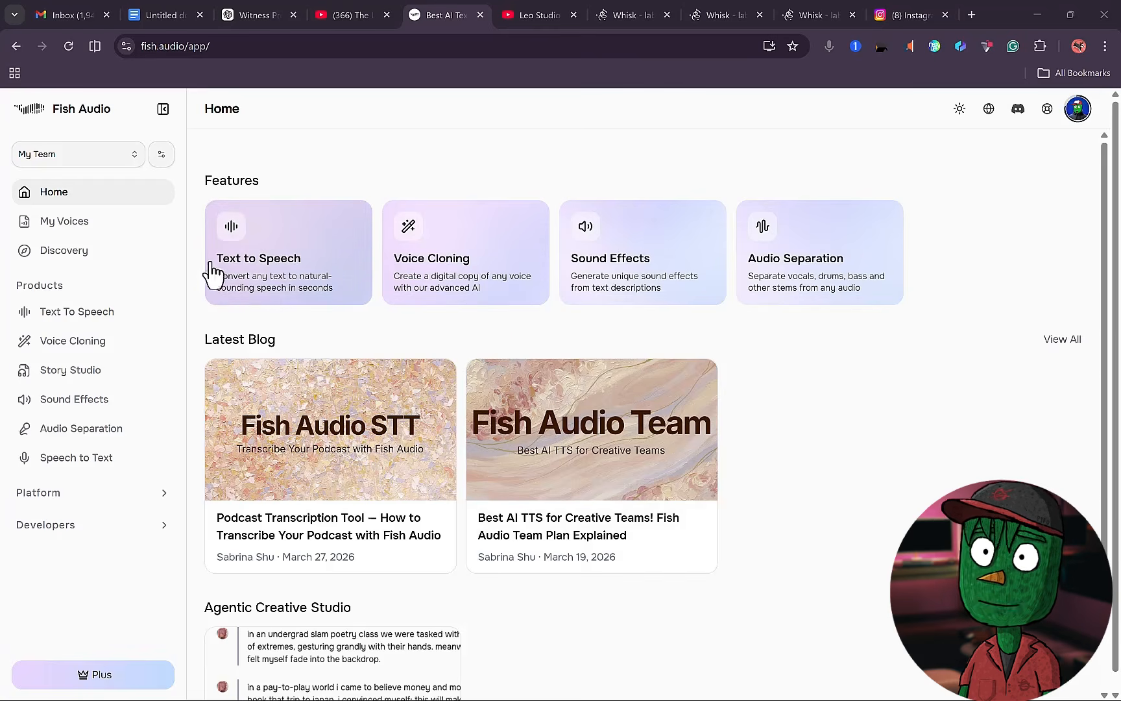
Step: In Fish Audio's Text to Speech, browse the English speaker voices and choose the recently used voice Laura
left_click(285, 266)
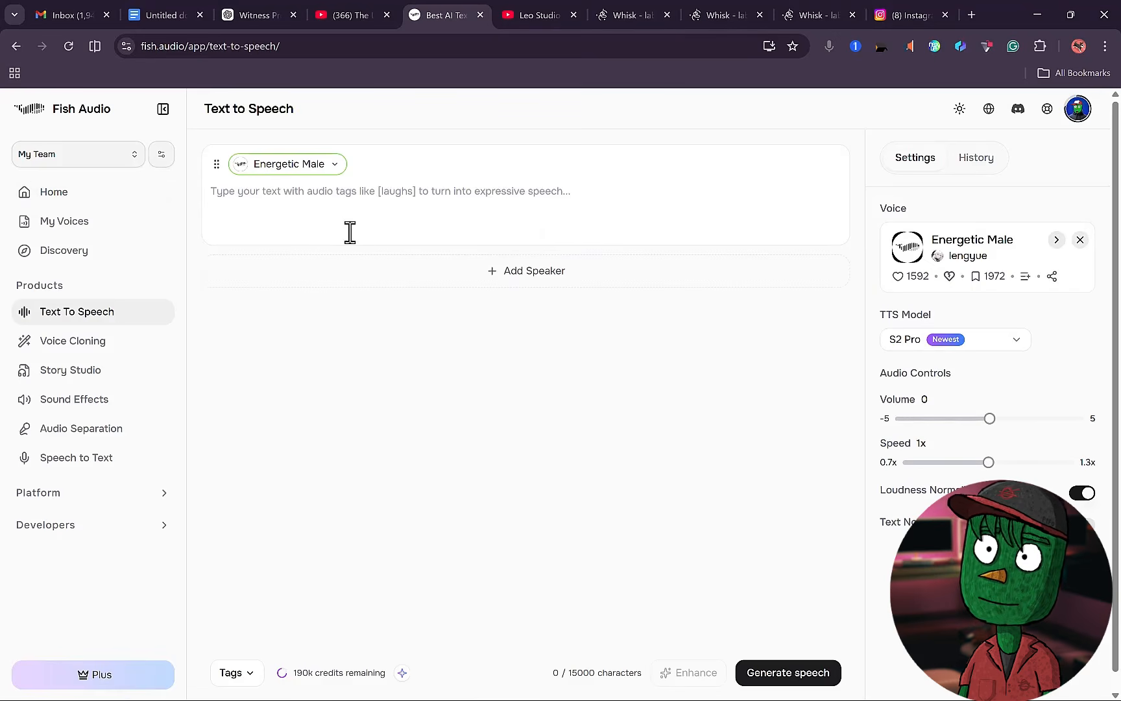
left_click(316, 170)
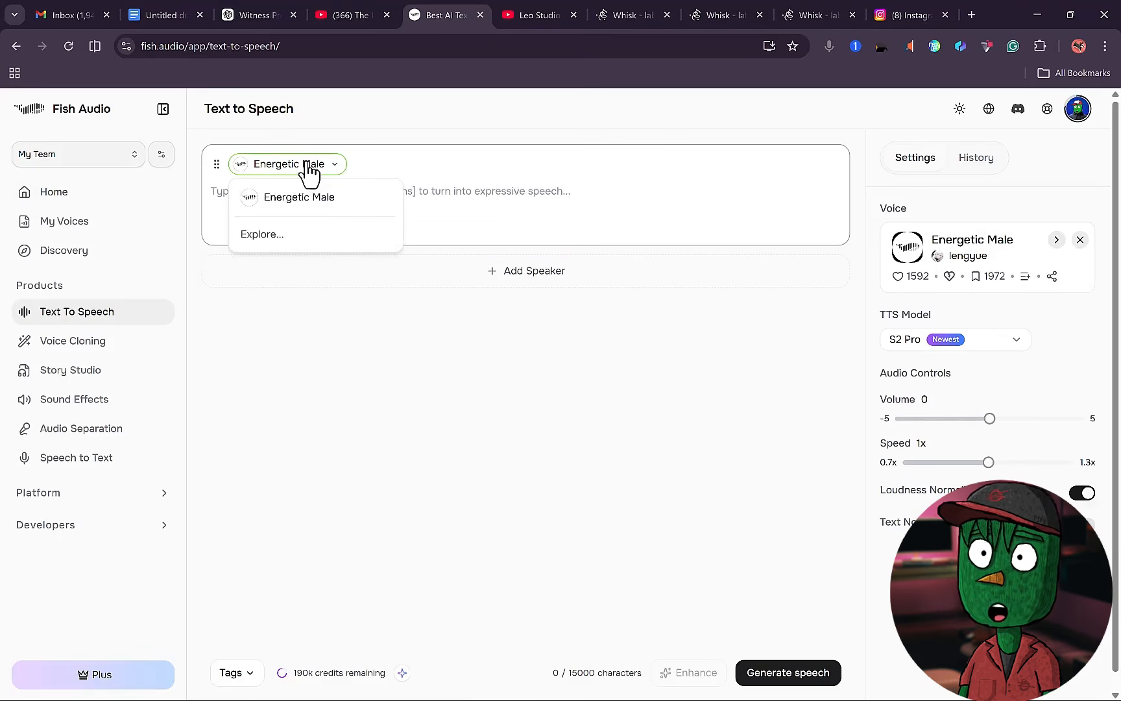
left_click(286, 237)
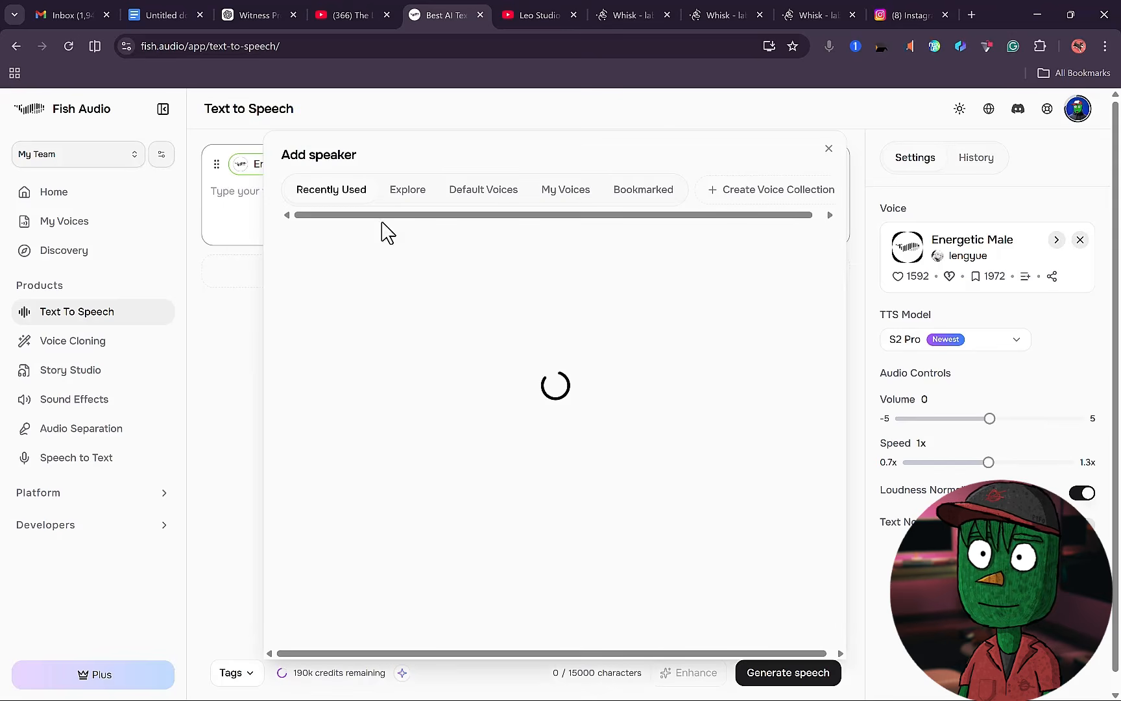
left_click(402, 195)
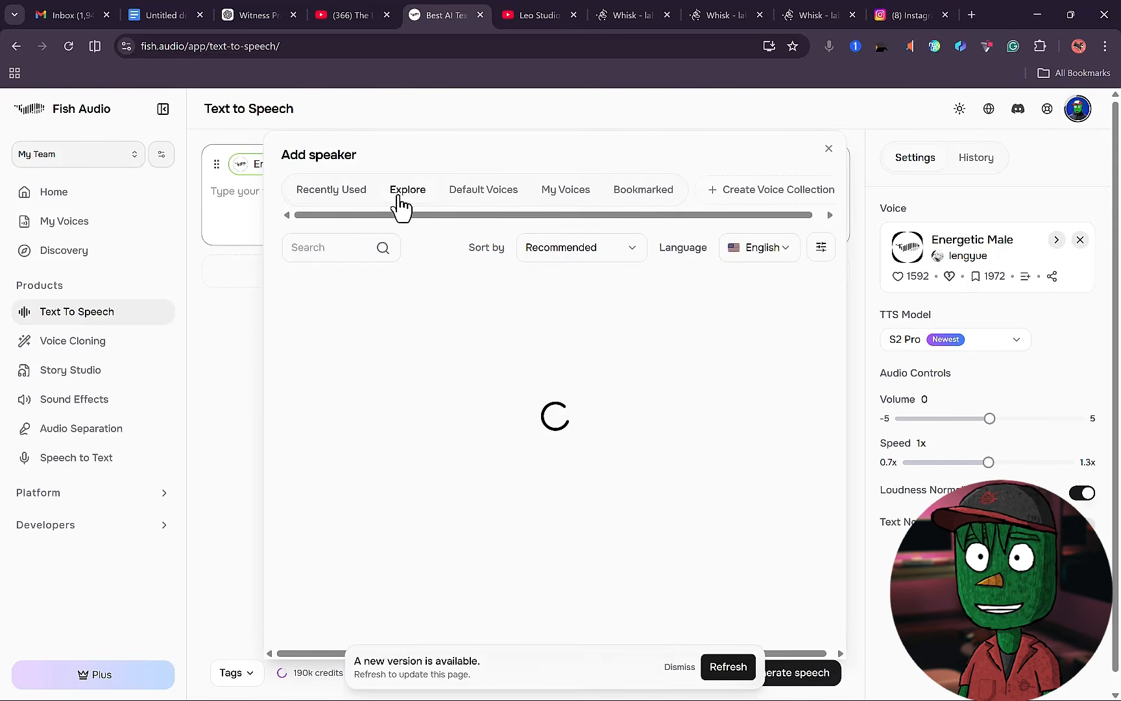
scroll(472, 328, "down", 6)
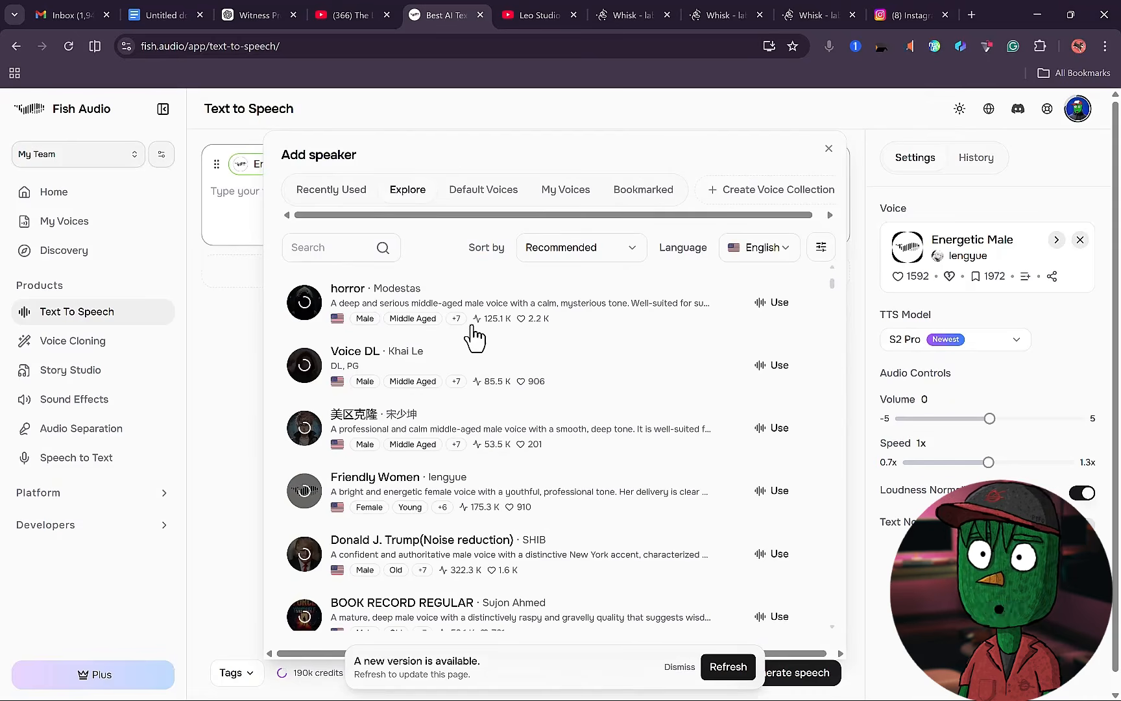
scroll(473, 332, "down", 12)
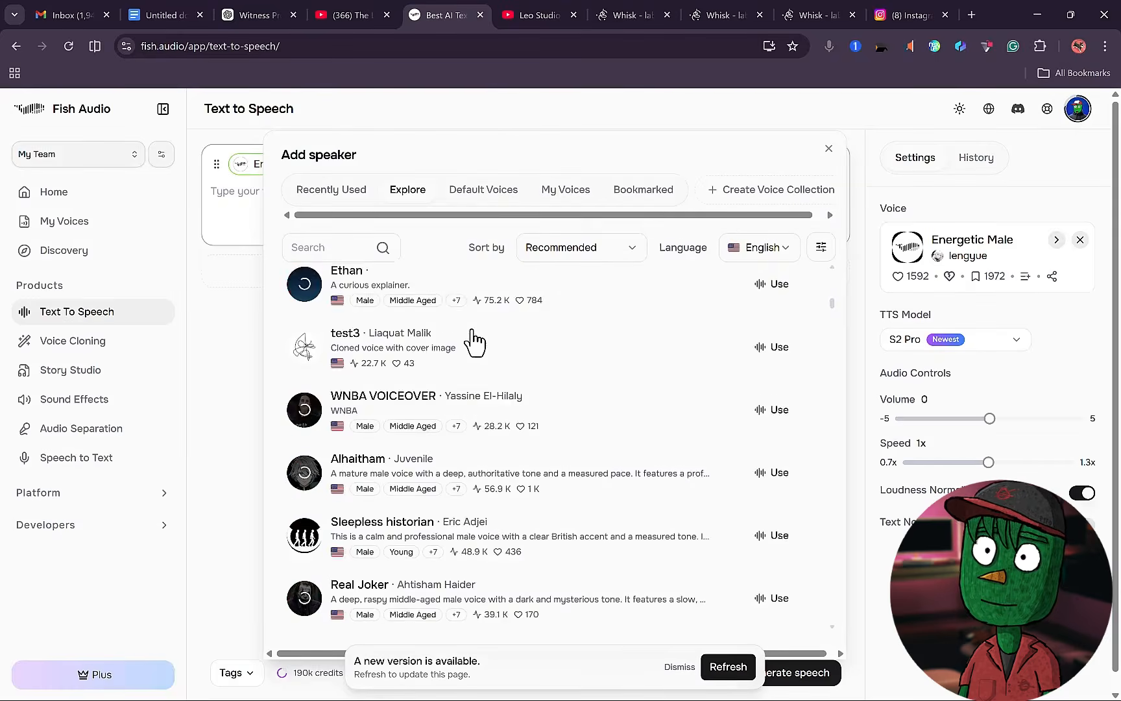
scroll(472, 335, "down", 14)
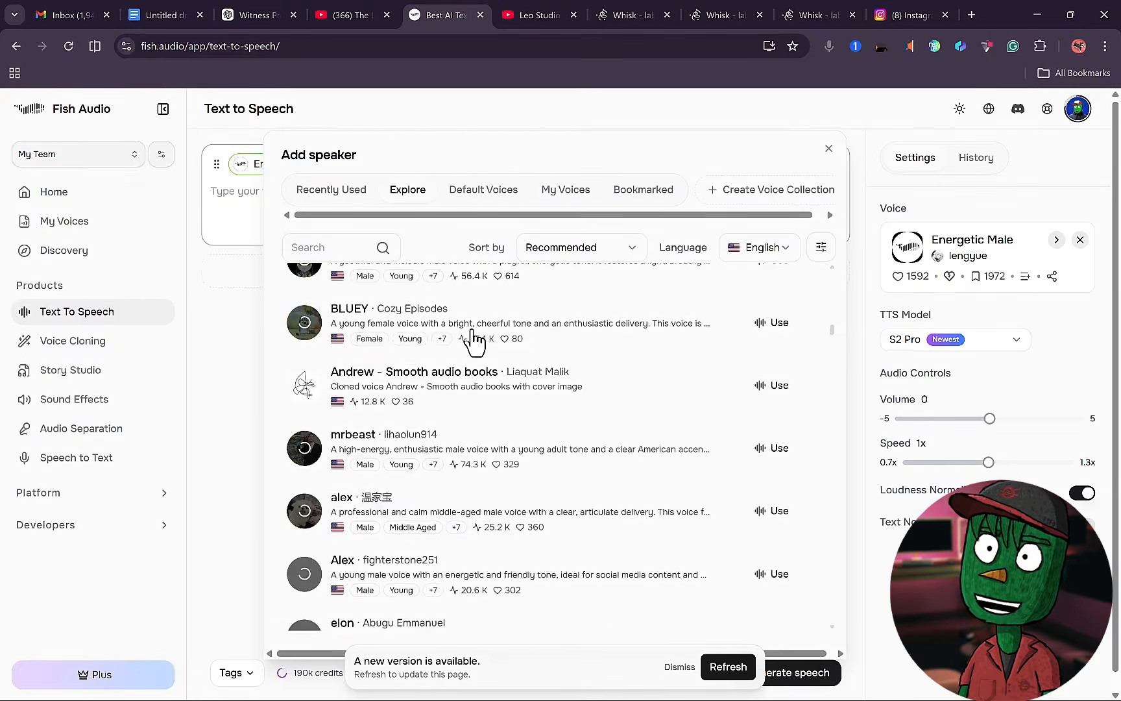
scroll(474, 342, "down", 14)
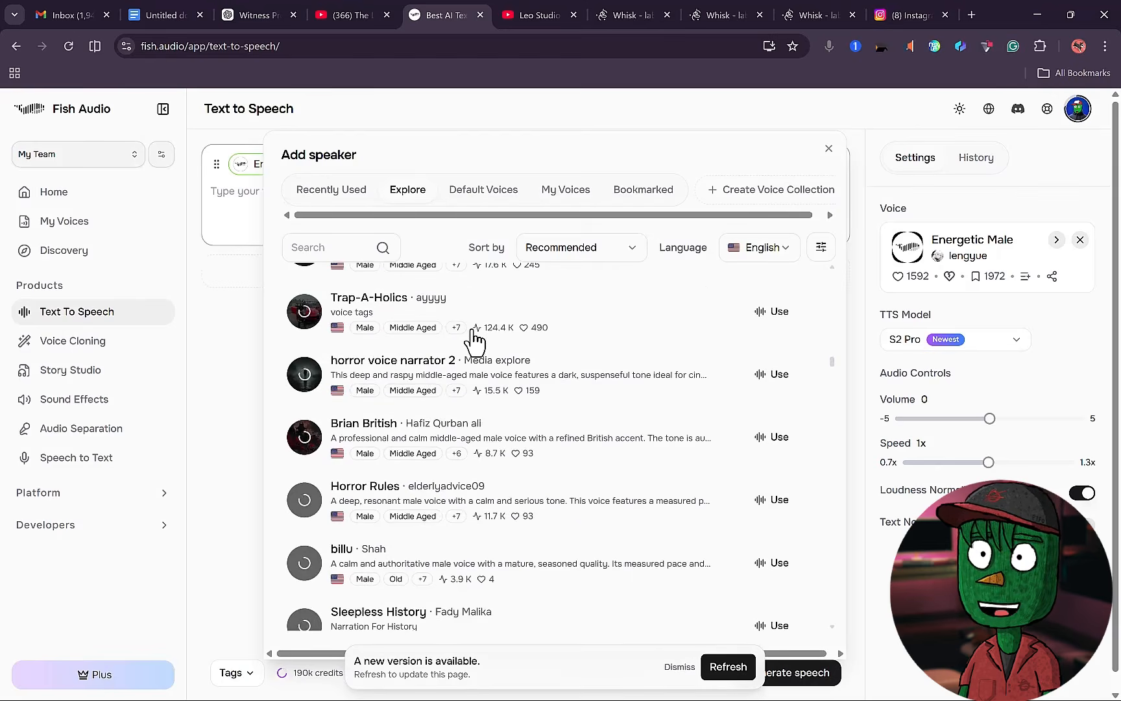
scroll(475, 342, "down", 5)
left_click(329, 191)
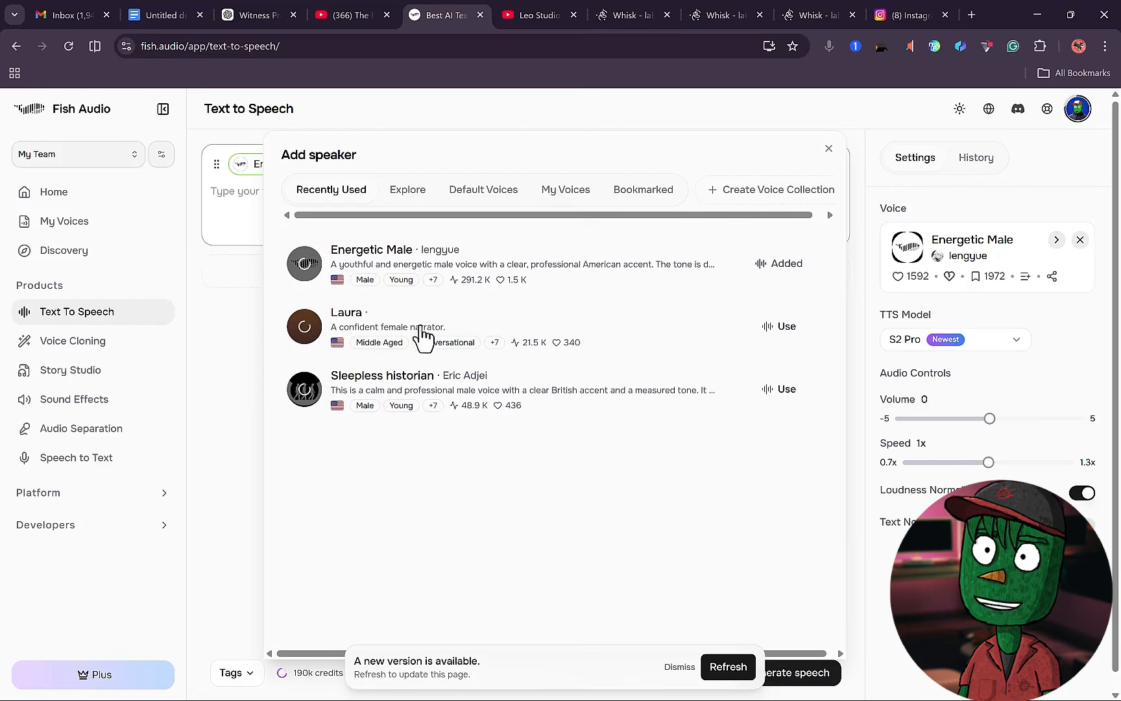
left_click(782, 330)
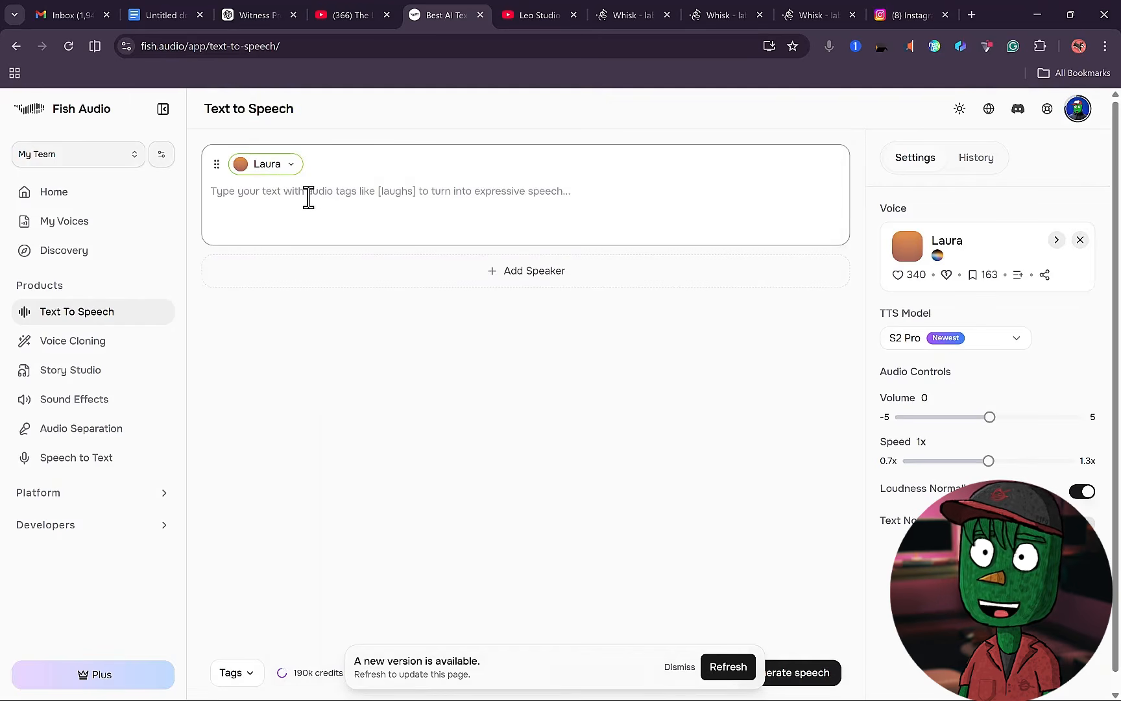
Step: Copy the paragraph version of the script from ChatGPT into Fish Audio's speech text and dismiss the new-version notice
left_click(229, 10)
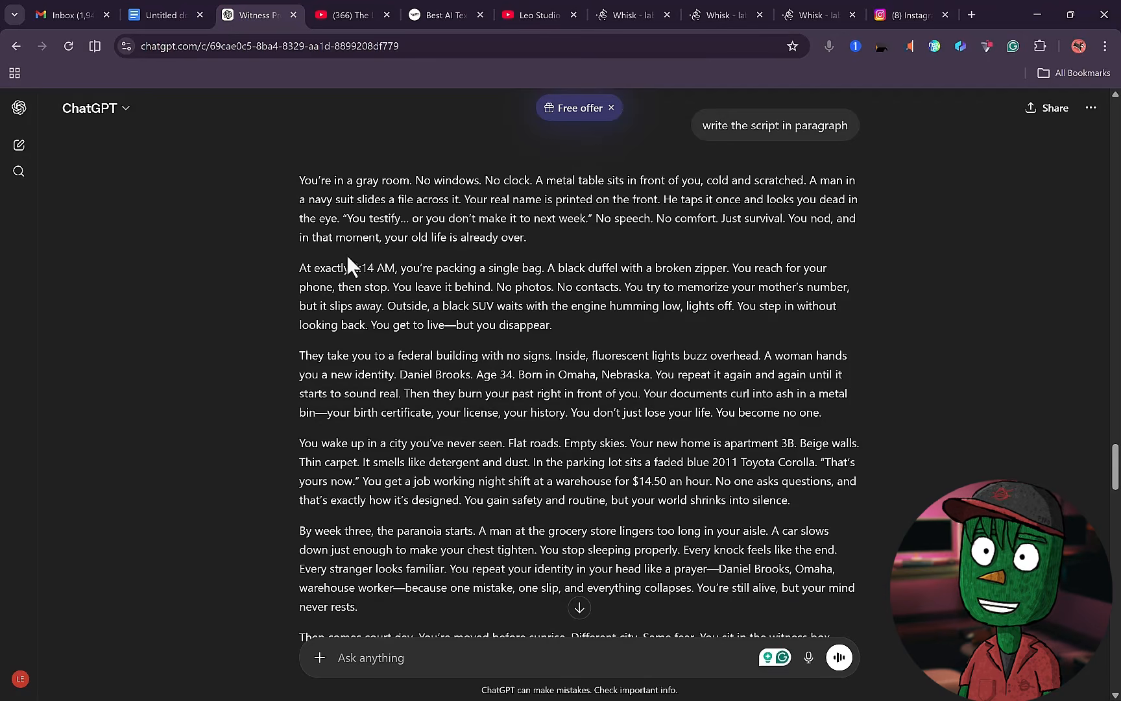
left_click_drag(271, 165, 457, 468)
key("ctrl+c")
left_click(441, 15)
left_click(333, 200)
key("ctrl+v")
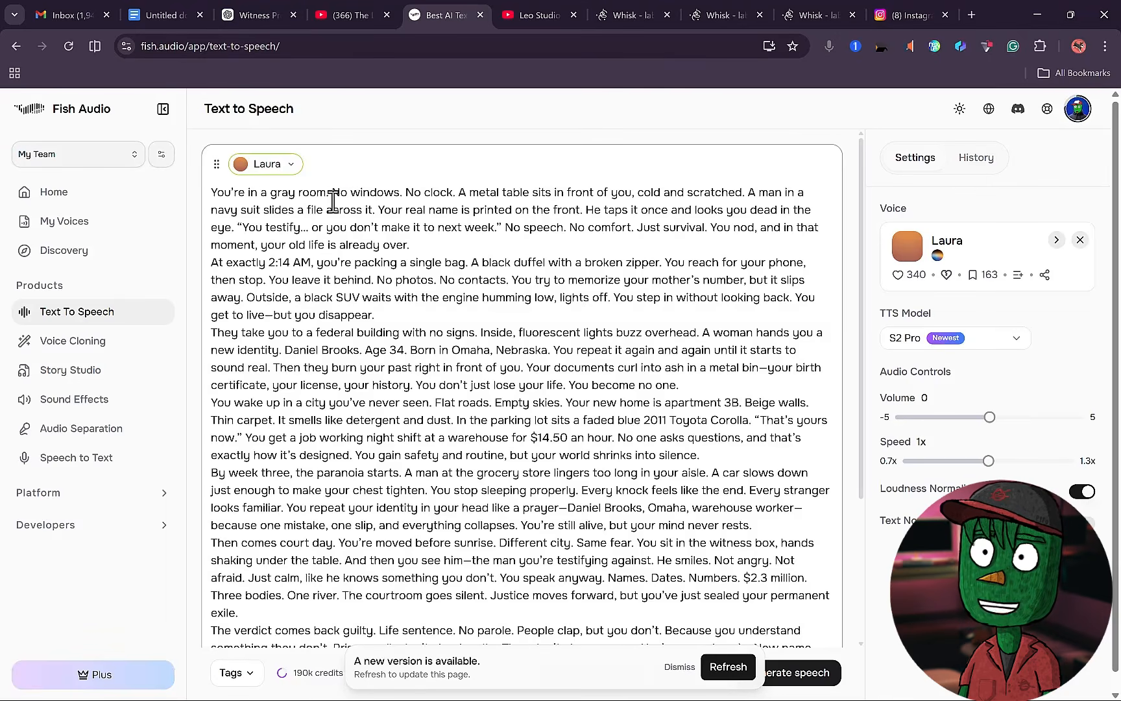
left_click(677, 668)
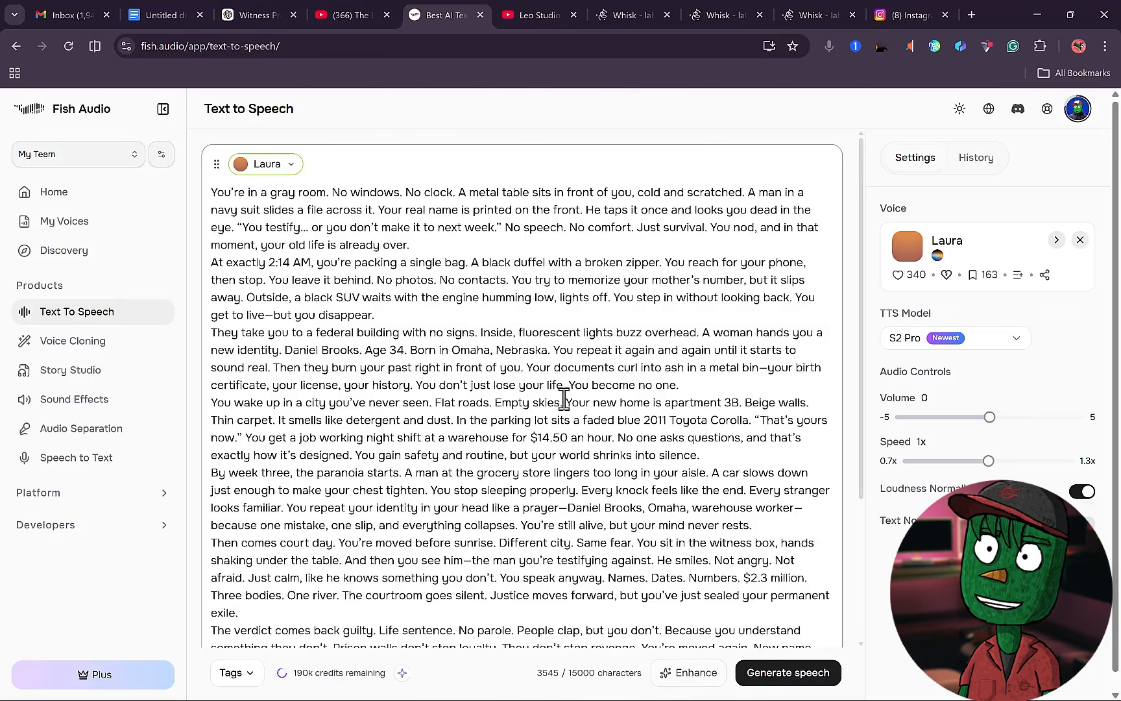
Step: Enhance the pasted script with expressive audio tags and look over where they are placed
scroll(564, 398, "down", 3)
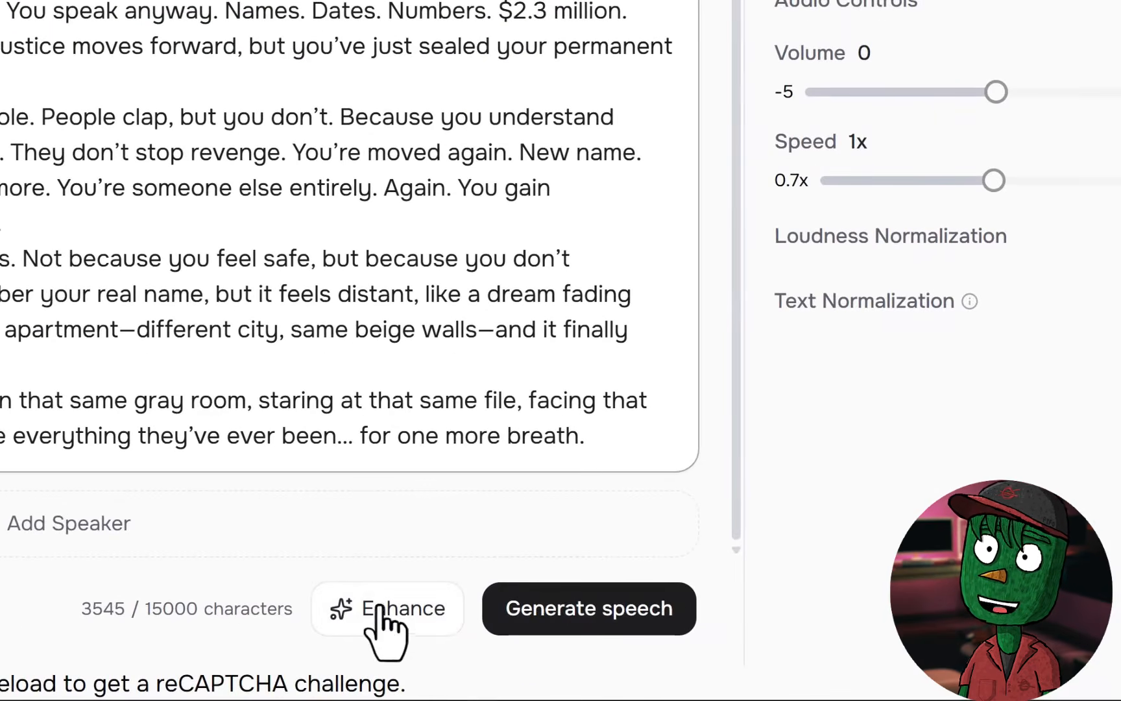
left_click(413, 616)
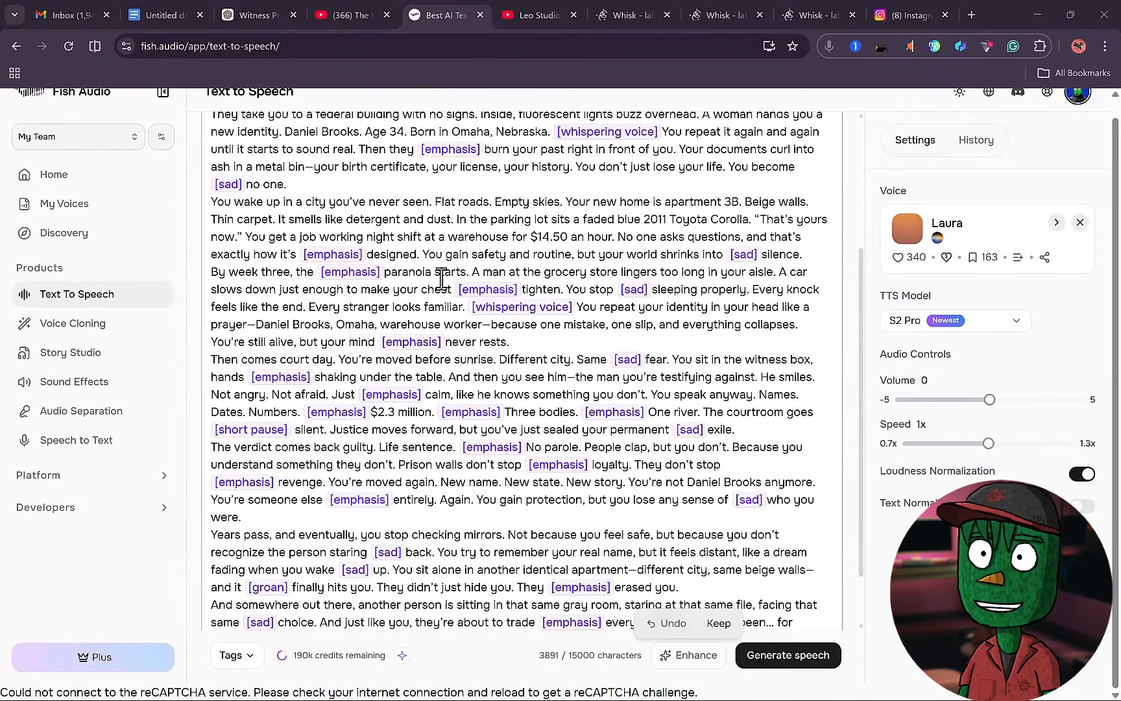
scroll(439, 279, "down", 1)
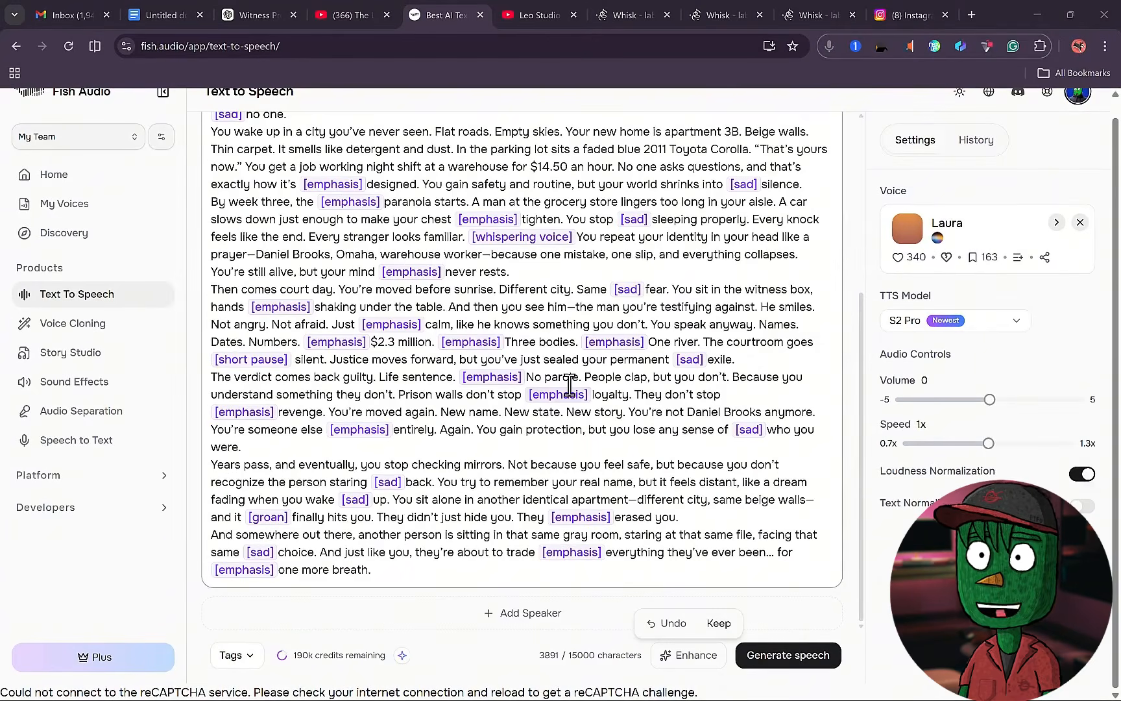
scroll(551, 379, "up", 4)
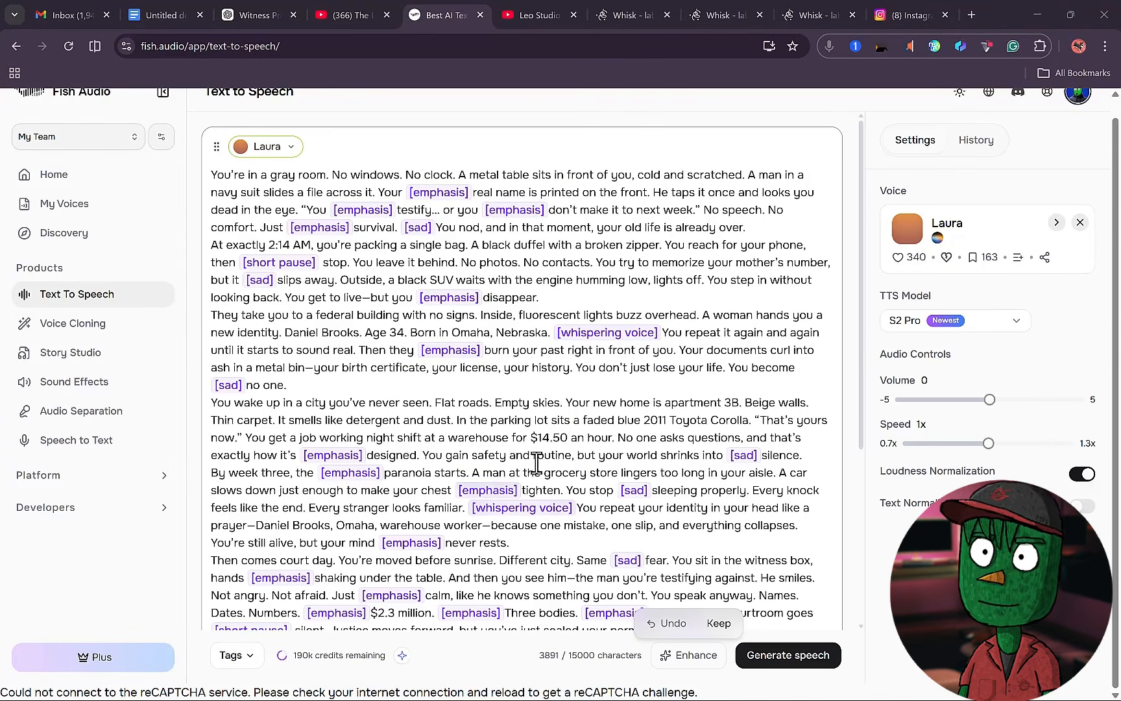
Step: Review the rest of the tagged script down to its ending and generate the speech with the Laura voice
scroll(549, 452, "down", 4)
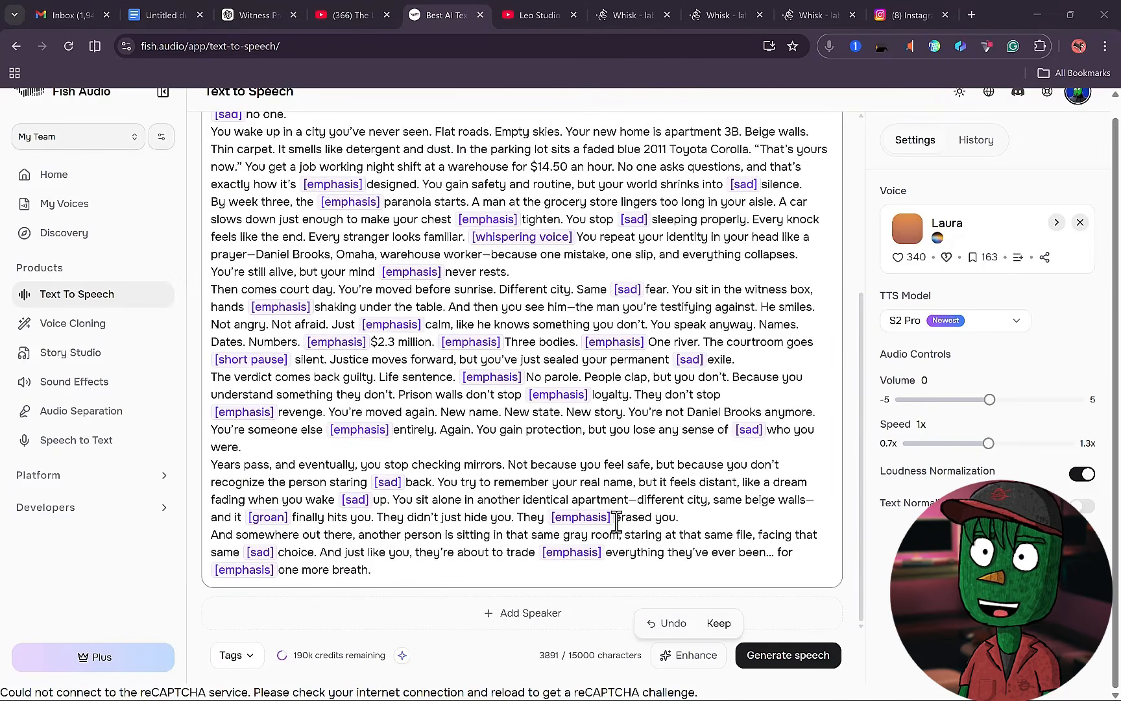
left_click(798, 661)
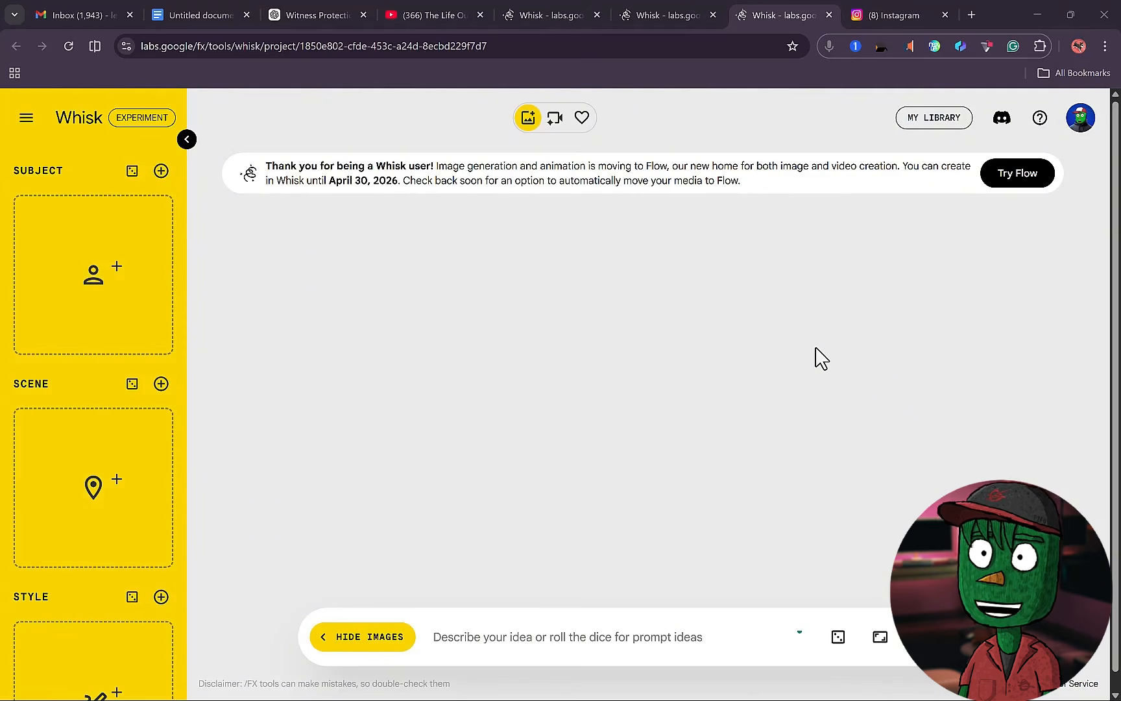
Step: In the ChatGPT script chat, copy the first visual prompt, describing the lone stick figure in the small gray room
key("ctrl+3")
scroll(649, 446, "down", 10)
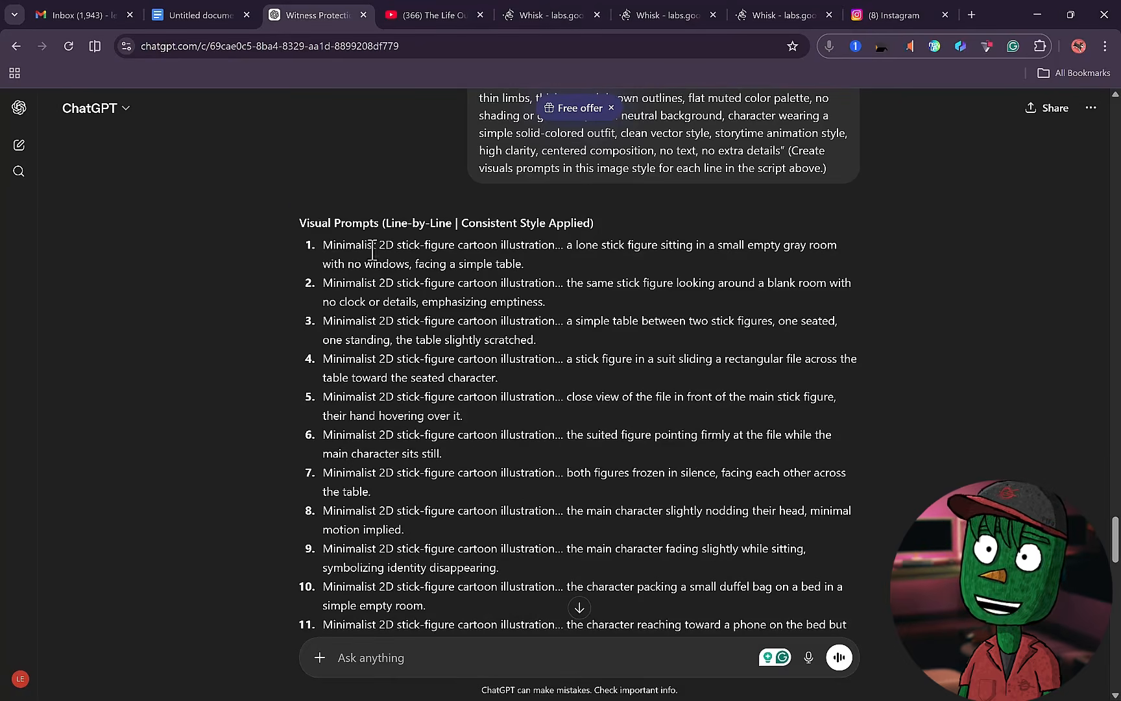
left_click_drag(323, 245, 544, 266)
right_click(487, 275)
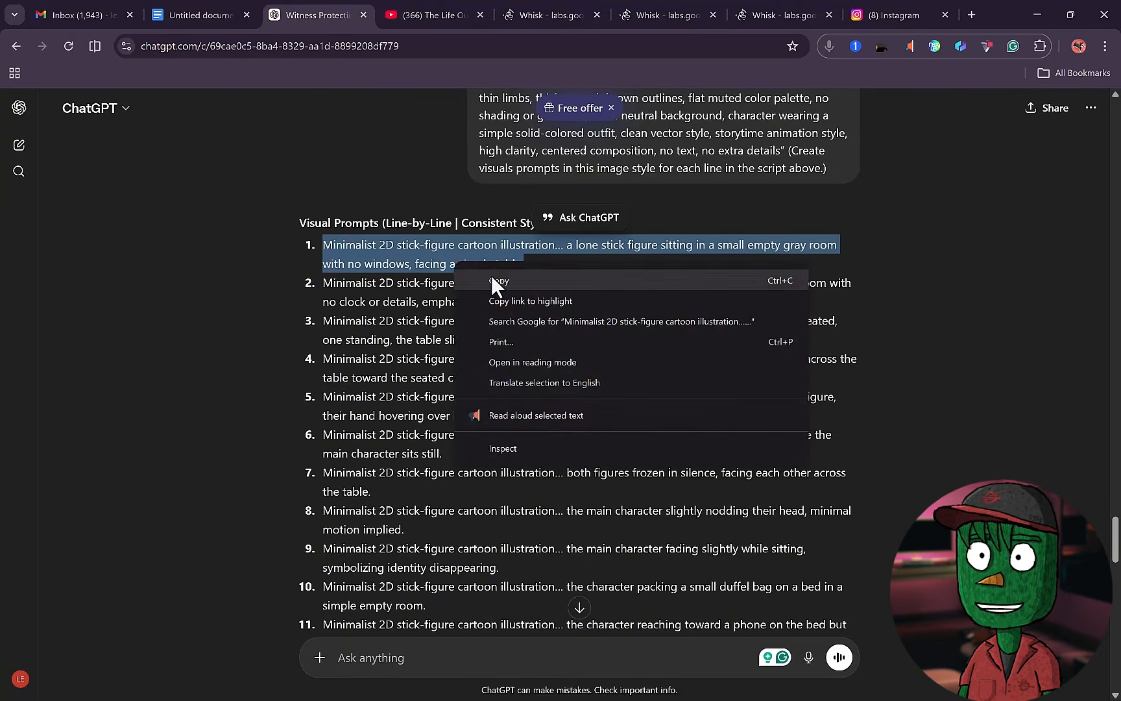
left_click(493, 282)
Step: In the empty Whisk project, reveal the reference image slots and add the orange-shirted stick figure image as the subject
key("ctrl+7")
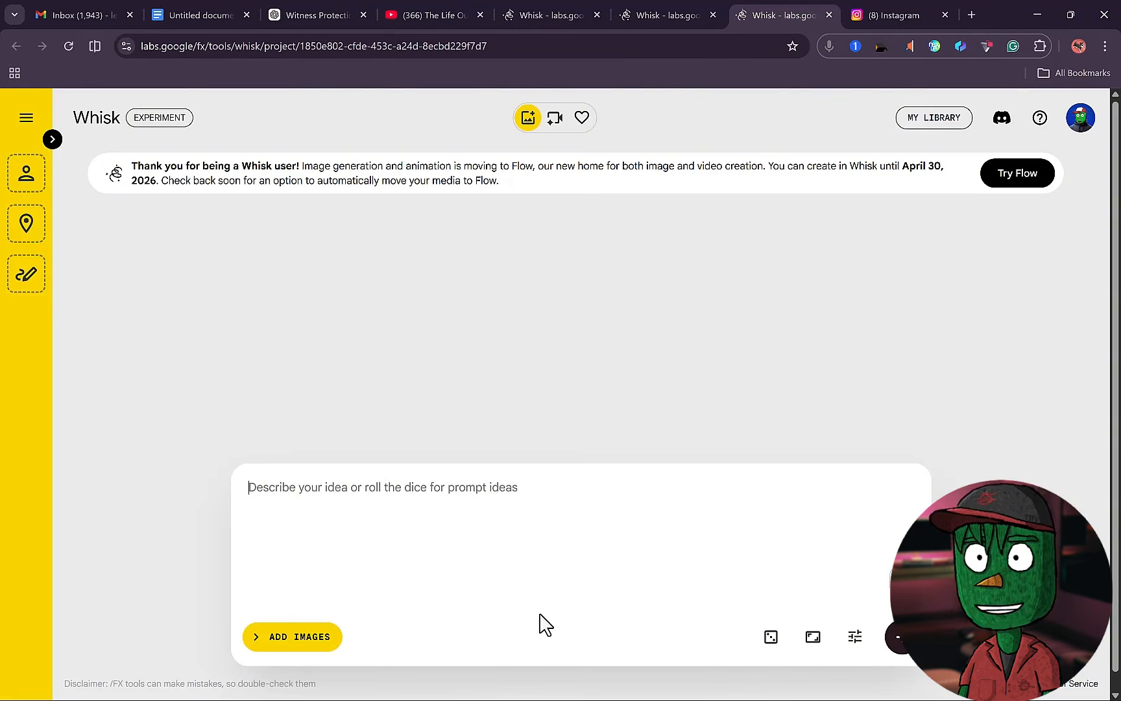
left_click(301, 639)
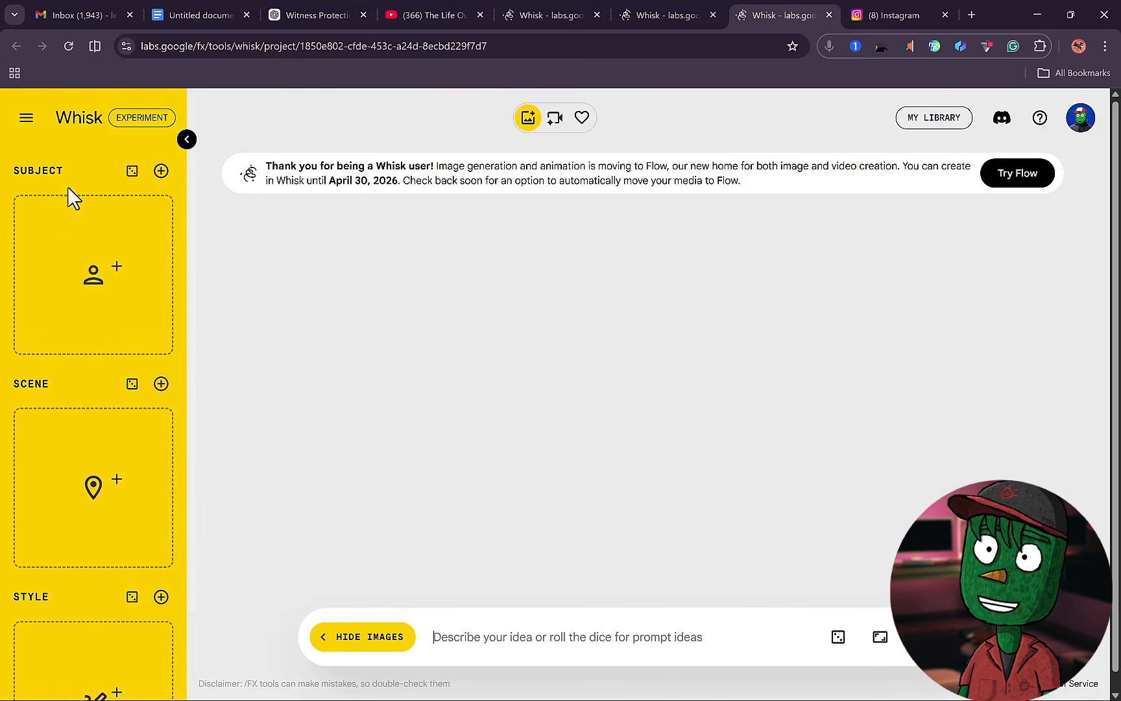
mouse_move(92, 327)
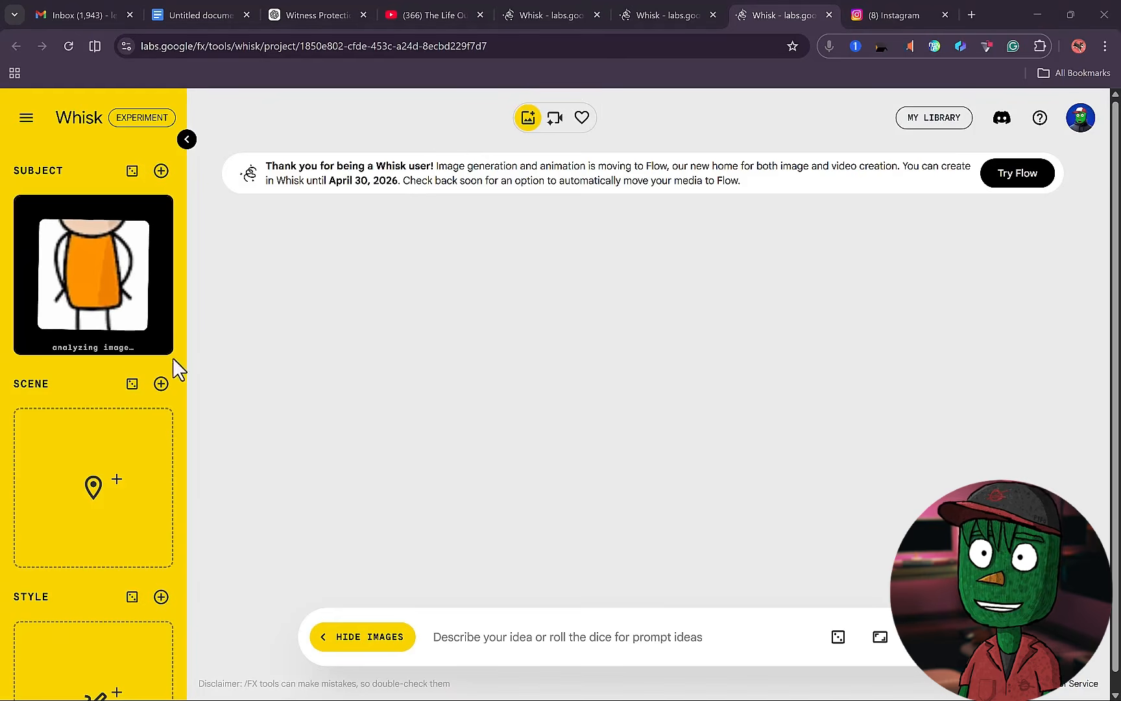
Step: Paste the copied gray-room prompt as the image description, choose the landscape aspect ratio and generate the images
left_click(517, 636)
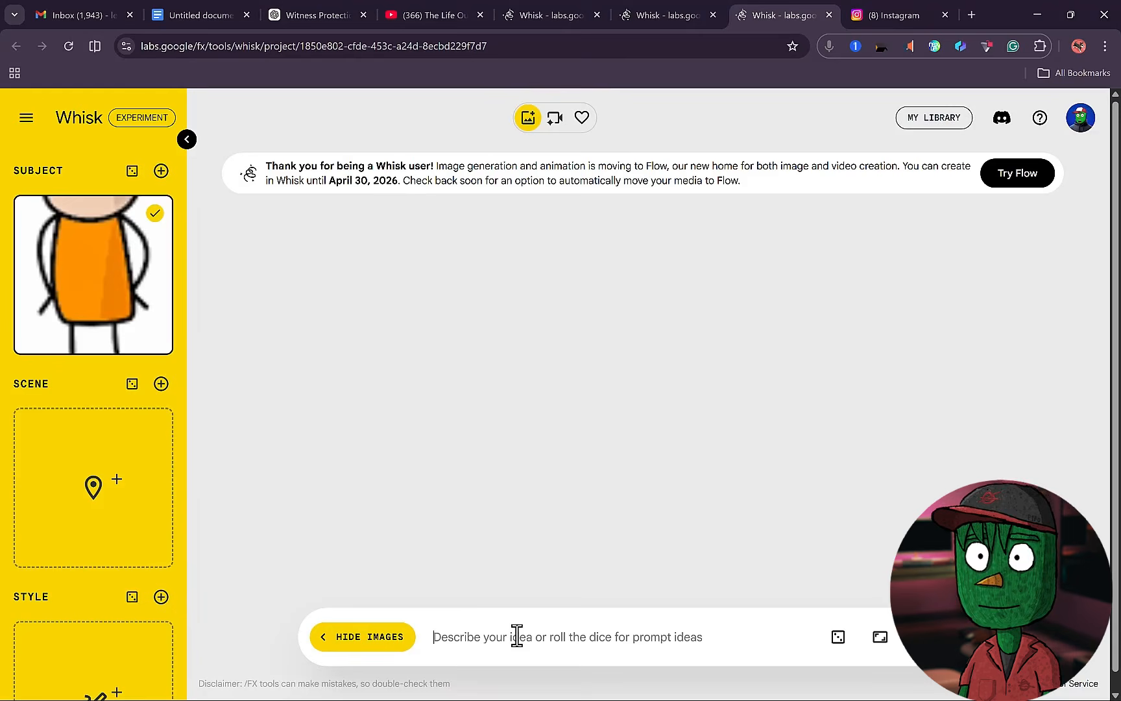
key("ctrl+v")
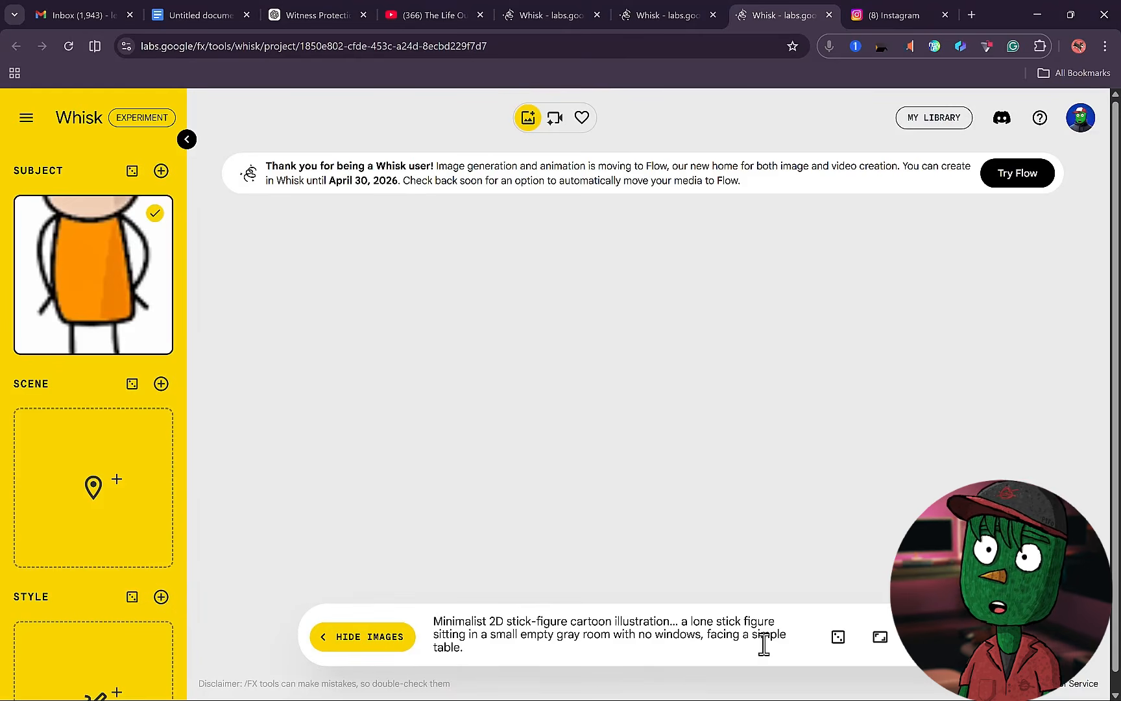
left_click(884, 638)
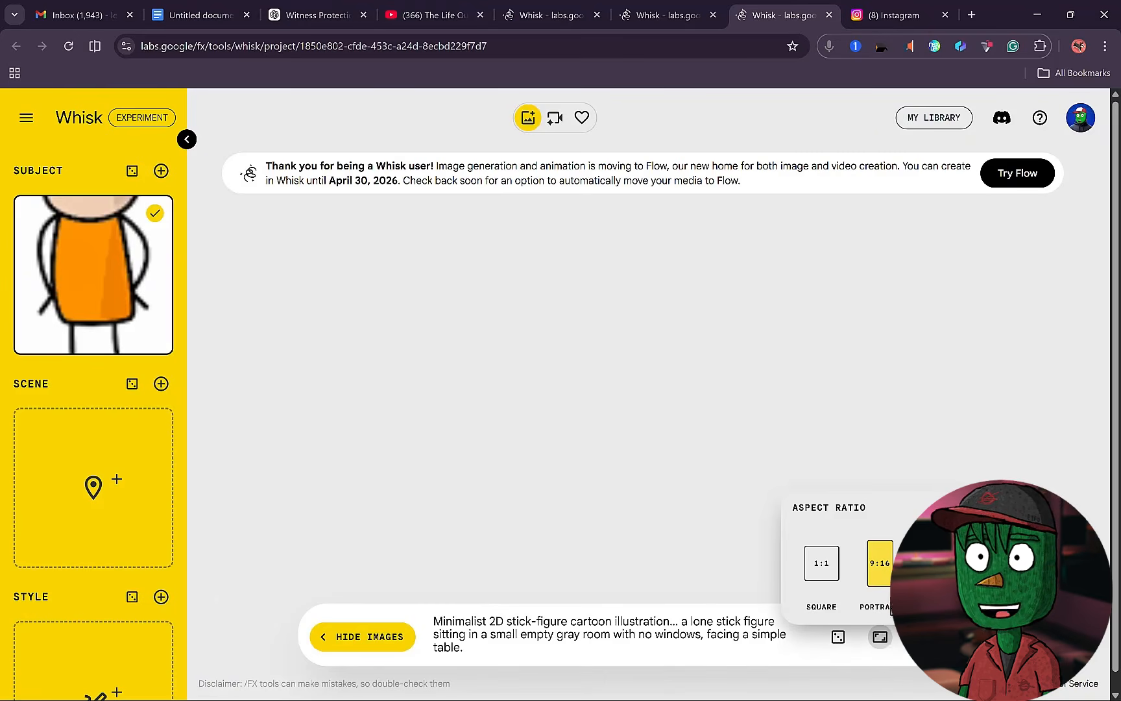
left_click_drag(756, 512, 901, 526)
left_click(902, 531)
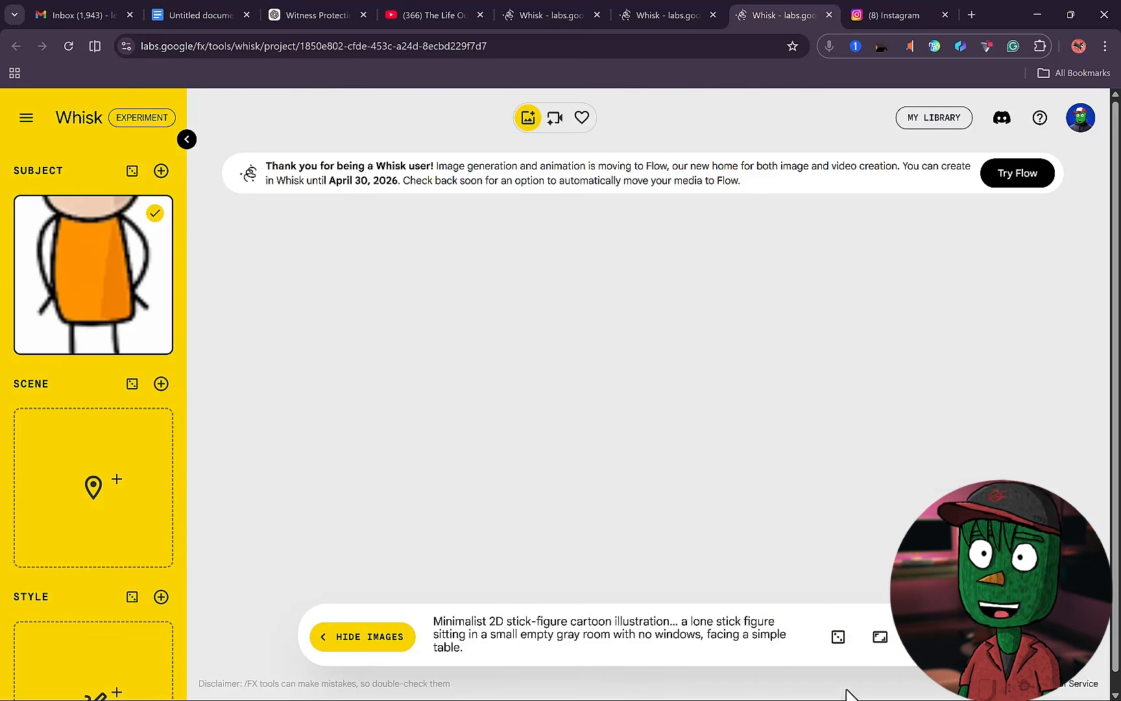
left_click(921, 637)
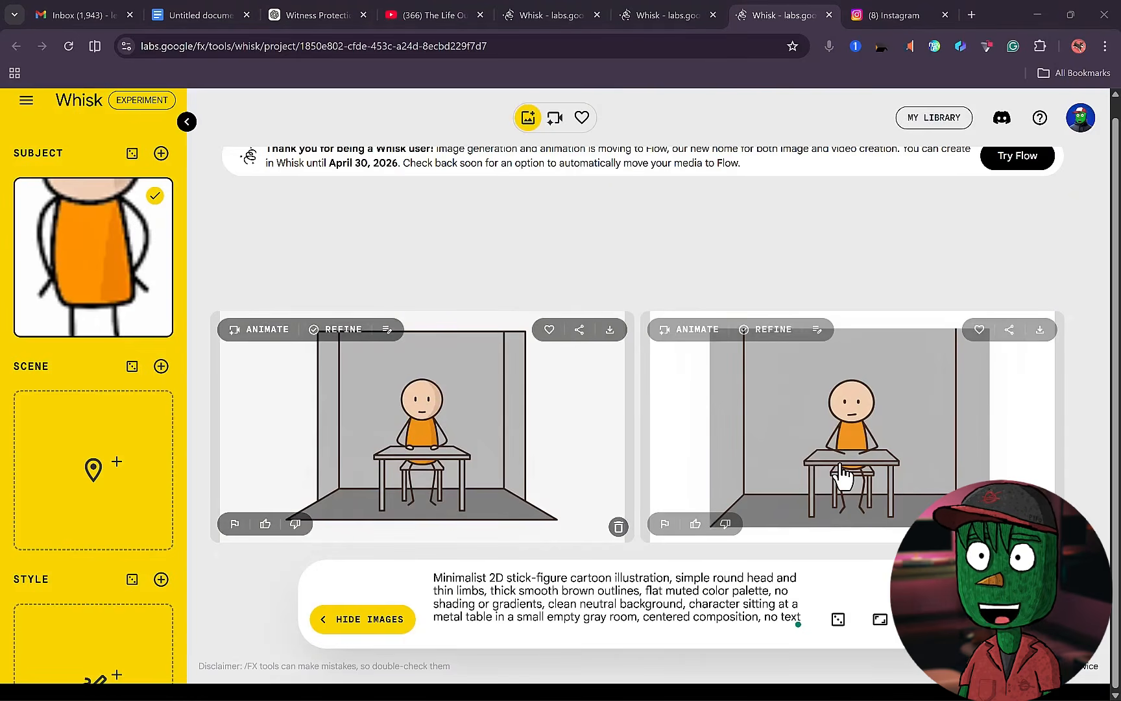
Step: Close this project's tab and look through the stick-figure scenes already generated in the other Whisk project
key("ctrl+w")
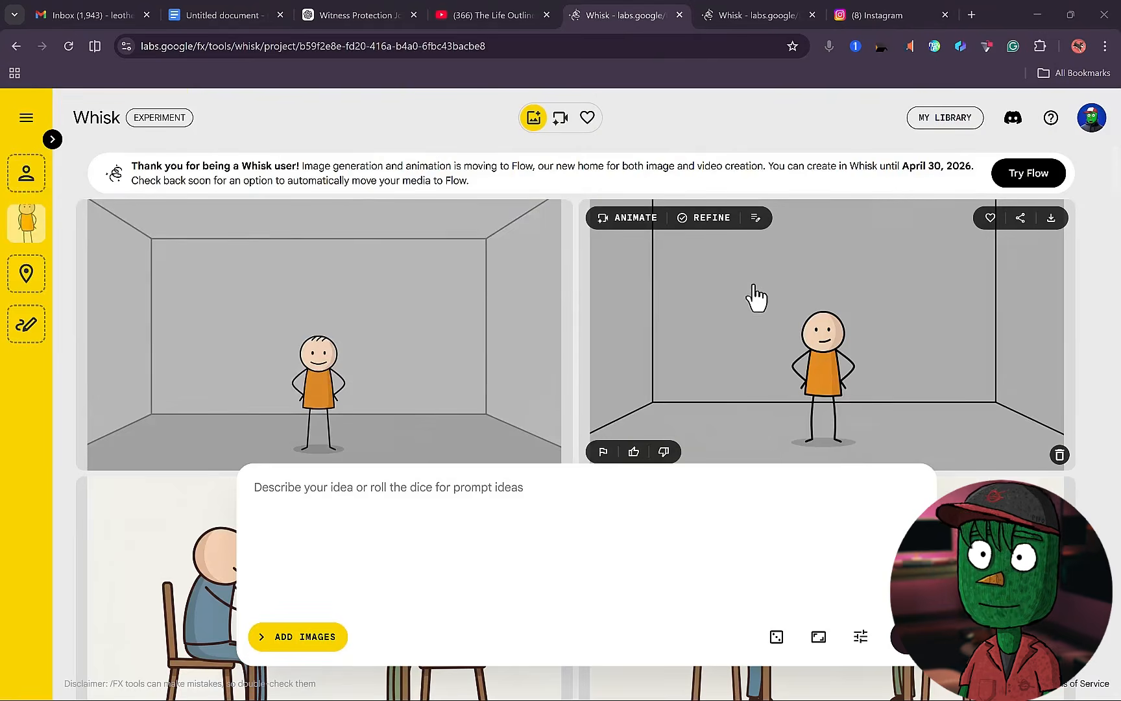
scroll(757, 300, "down", 3)
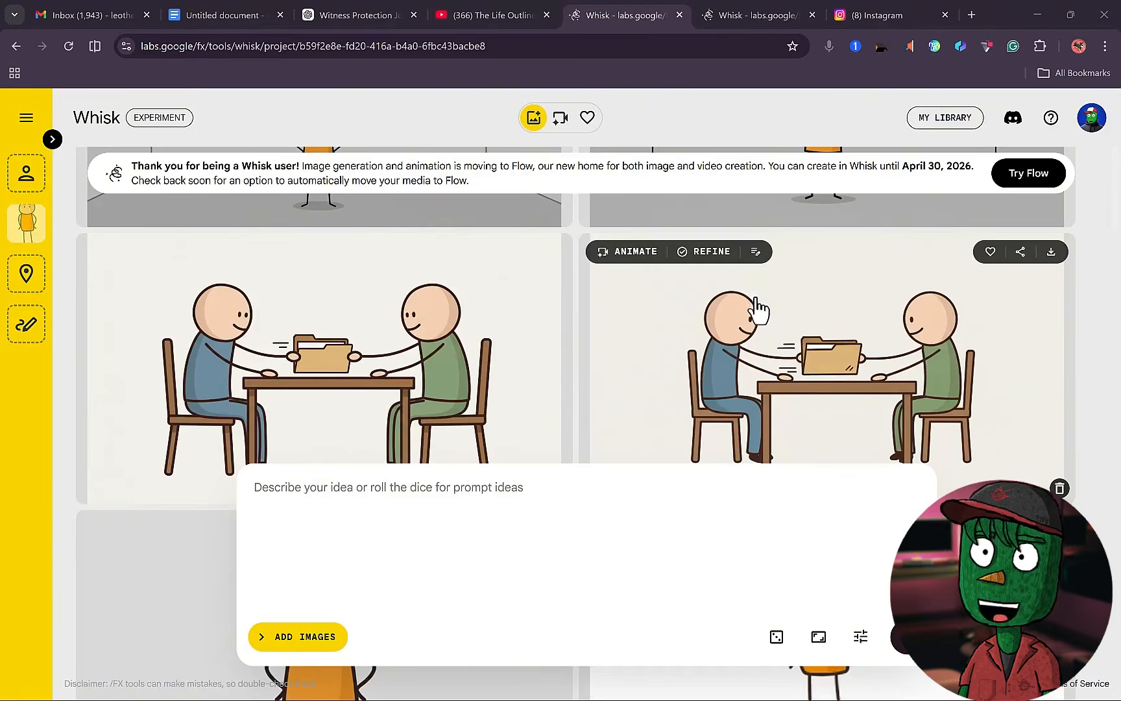
scroll(649, 338, "down", 2)
scroll(711, 332, "up", 5)
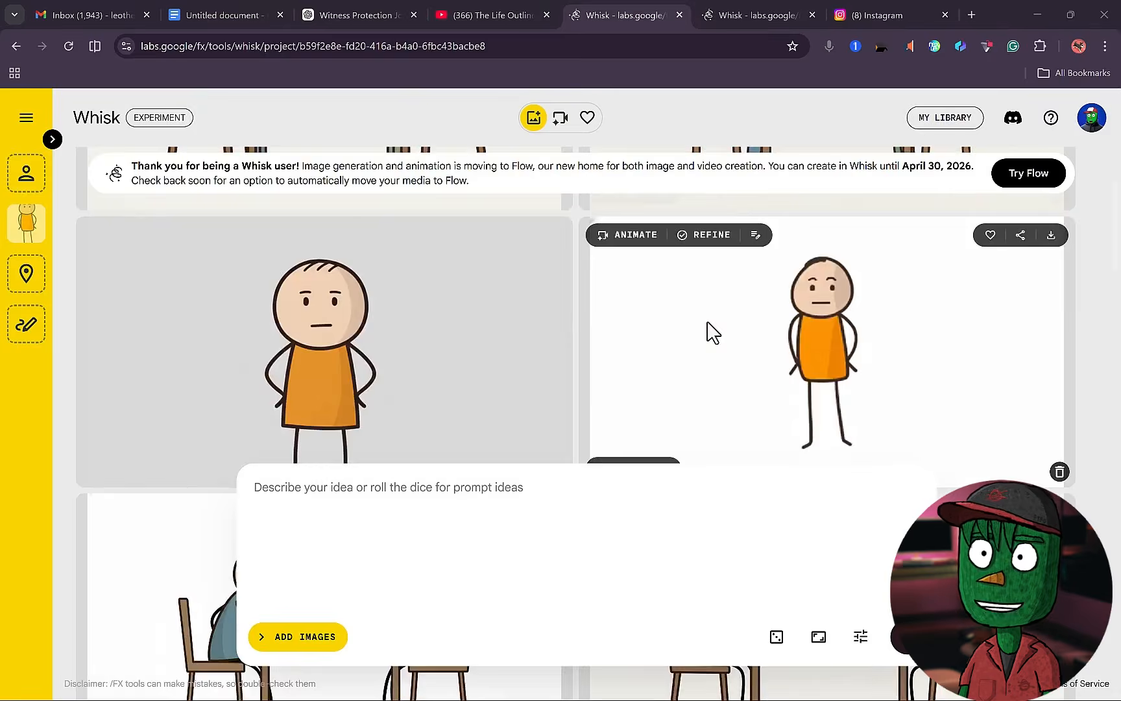
scroll(713, 332, "down", 1)
scroll(709, 324, "down", 3)
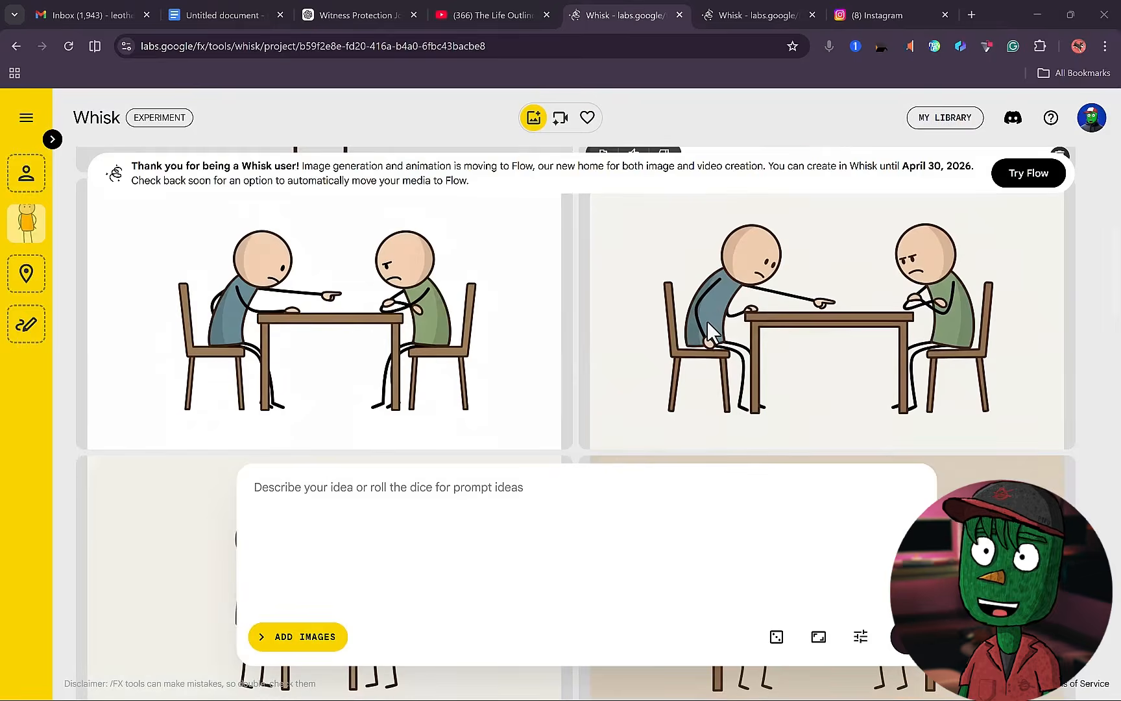
scroll(709, 324, "down", 2)
scroll(708, 323, "down", 2)
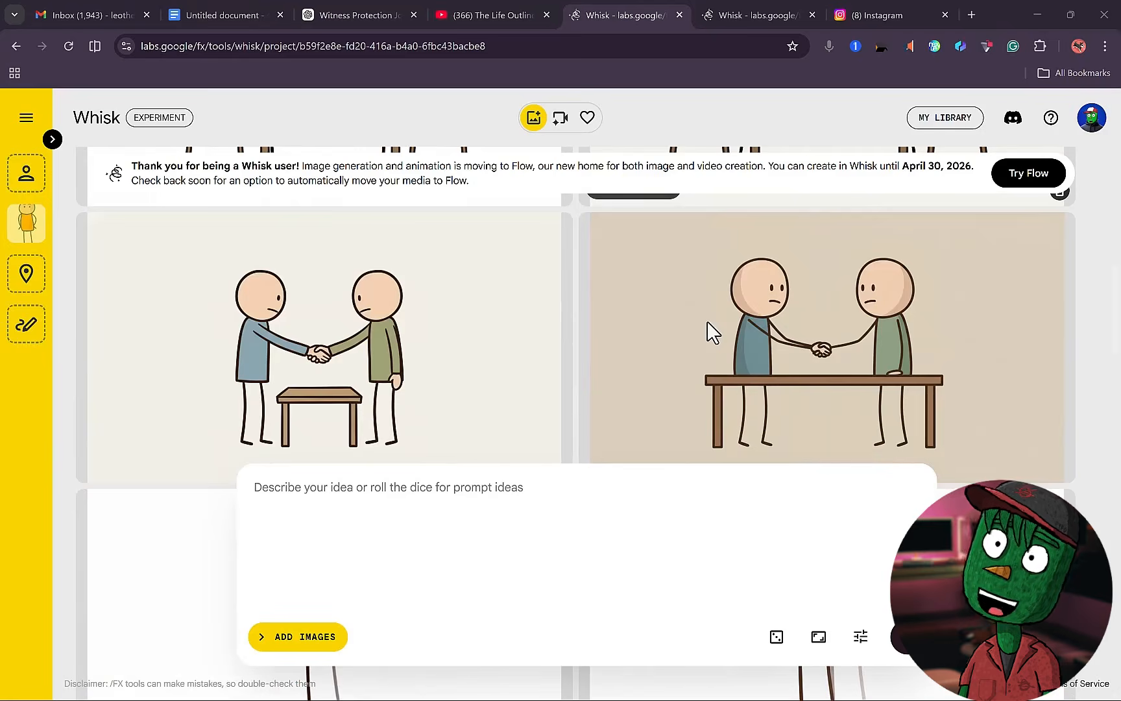
scroll(713, 333, "down", 4)
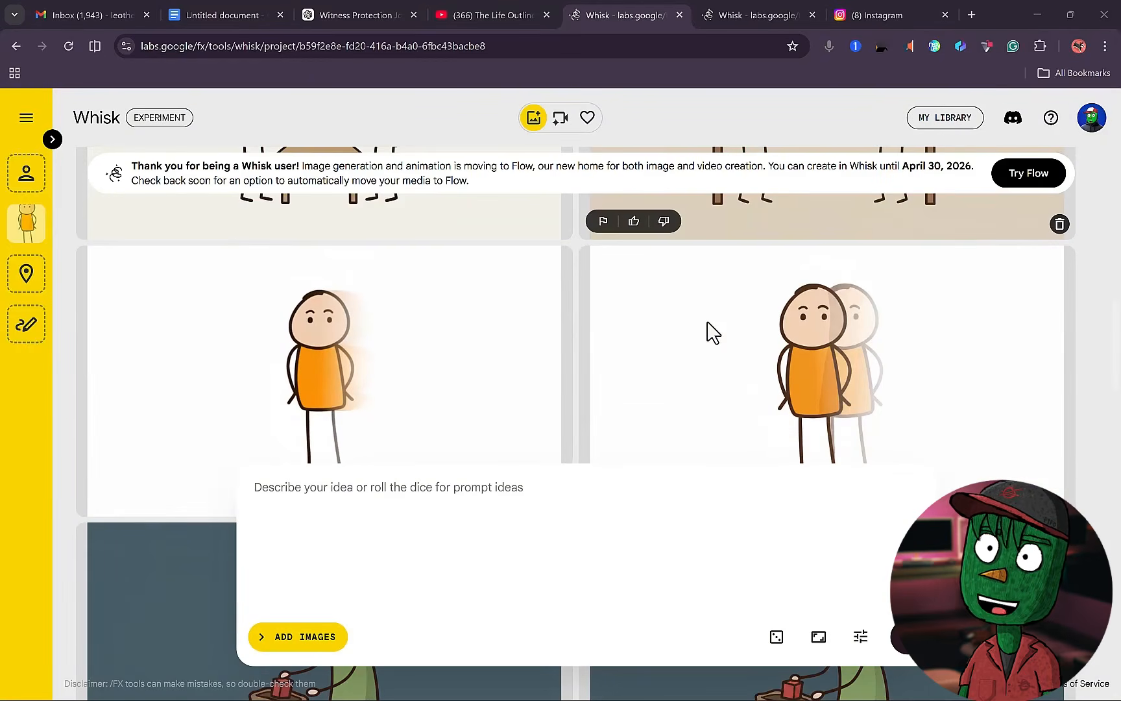
scroll(707, 323, "down", 6)
scroll(708, 325, "down", 12)
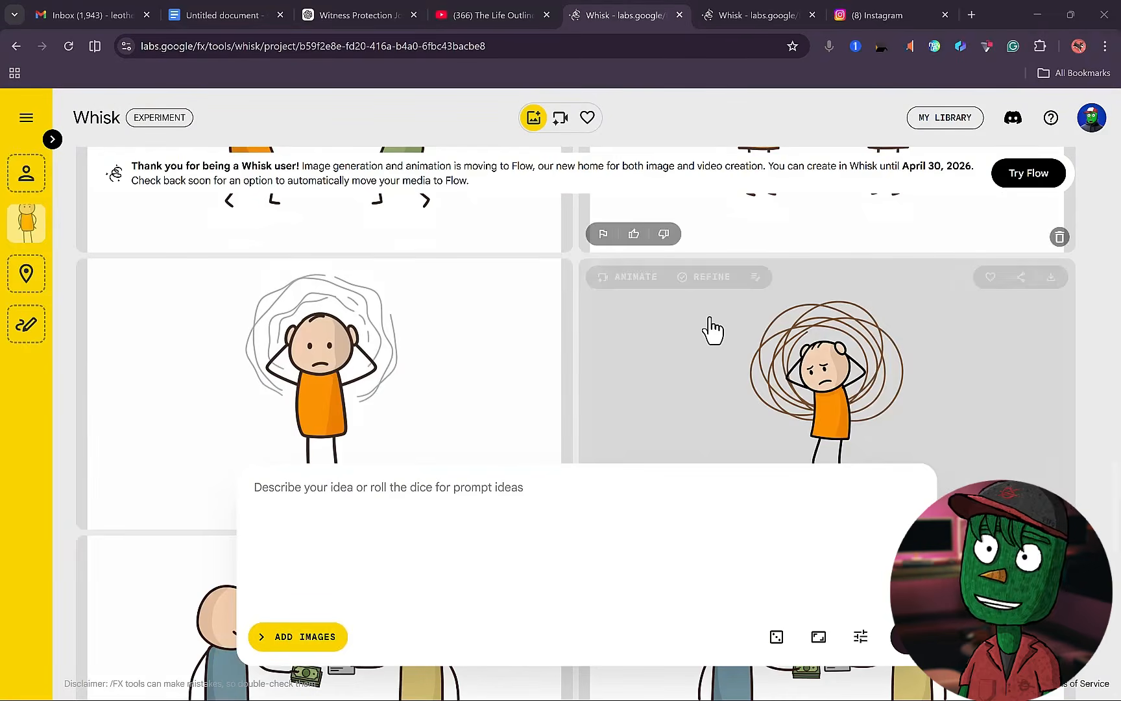
scroll(712, 332, "down", 10)
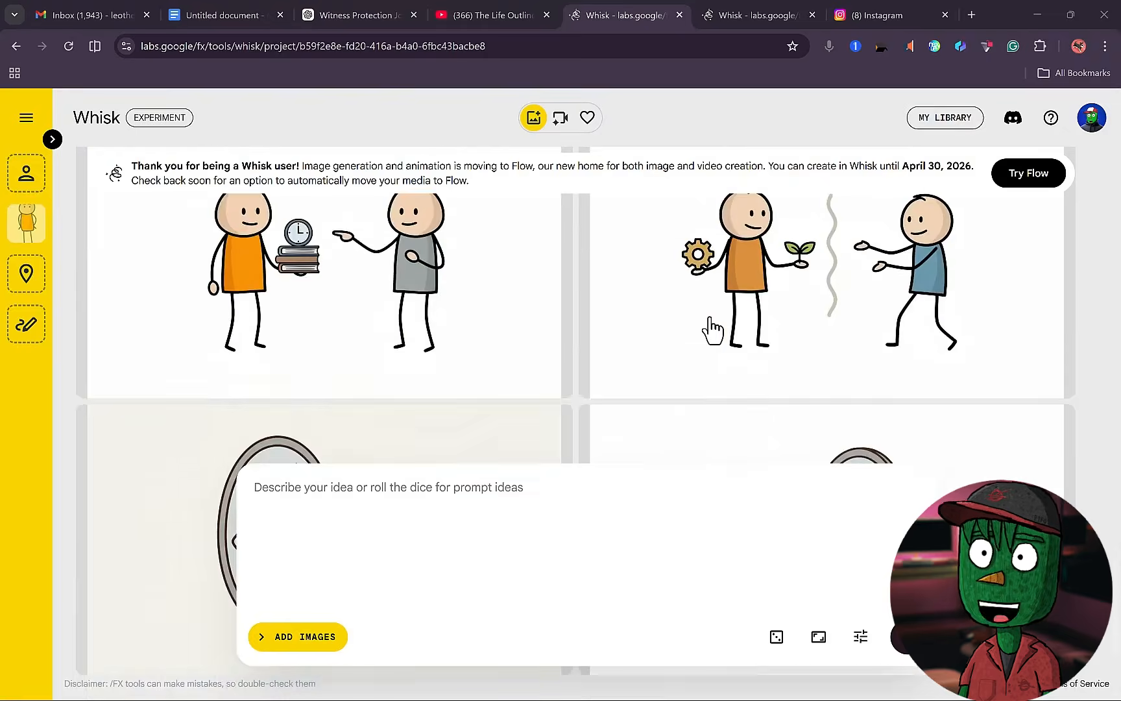
scroll(712, 331, "down", 4)
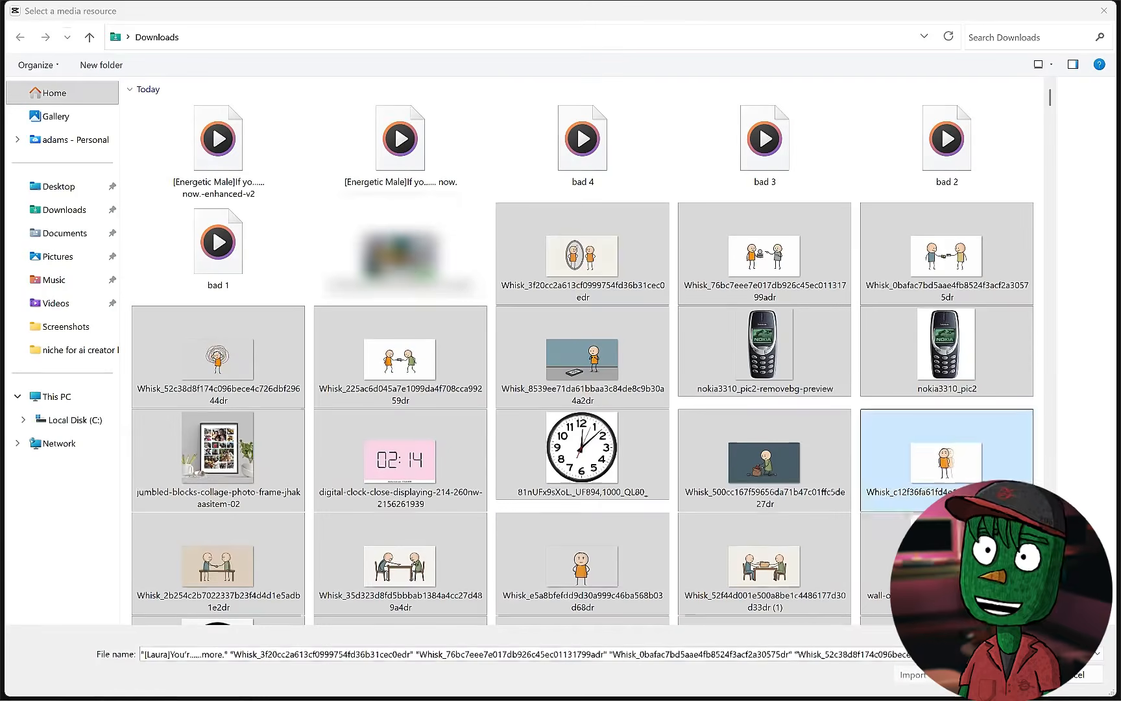
Step: In CapCut, import the selected Whisk images, photos and Laura voiceover, and add the voiceover MP3 to the timeline
left_click(996, 675)
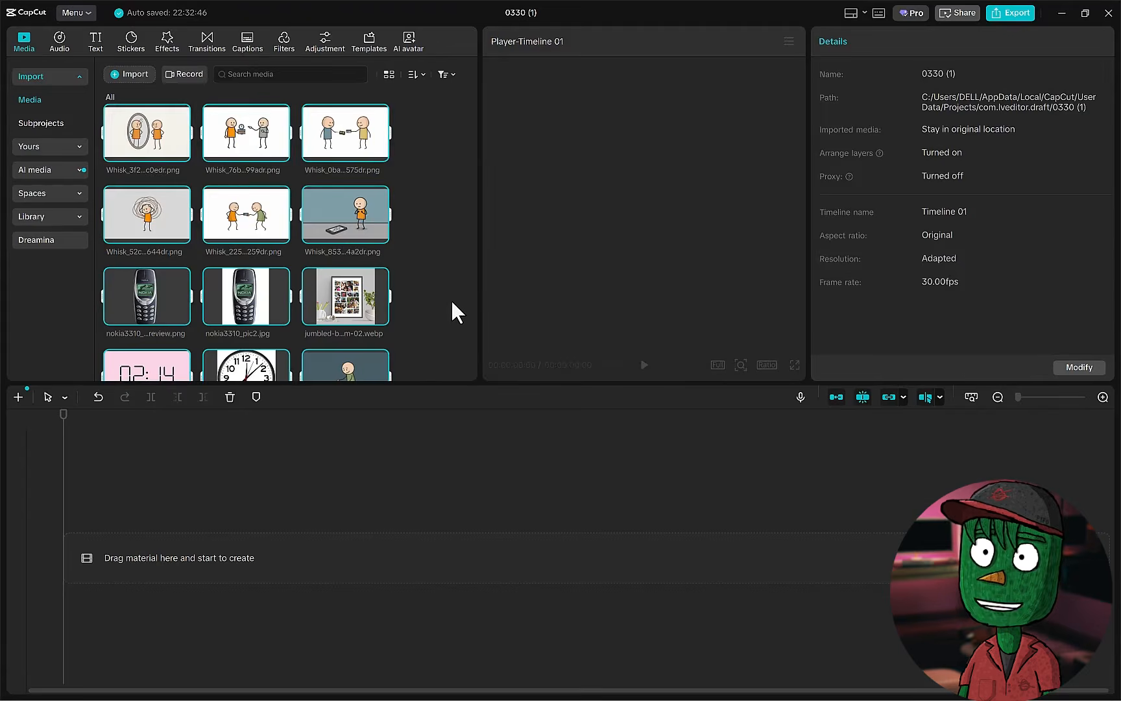
scroll(323, 234, "down", 8)
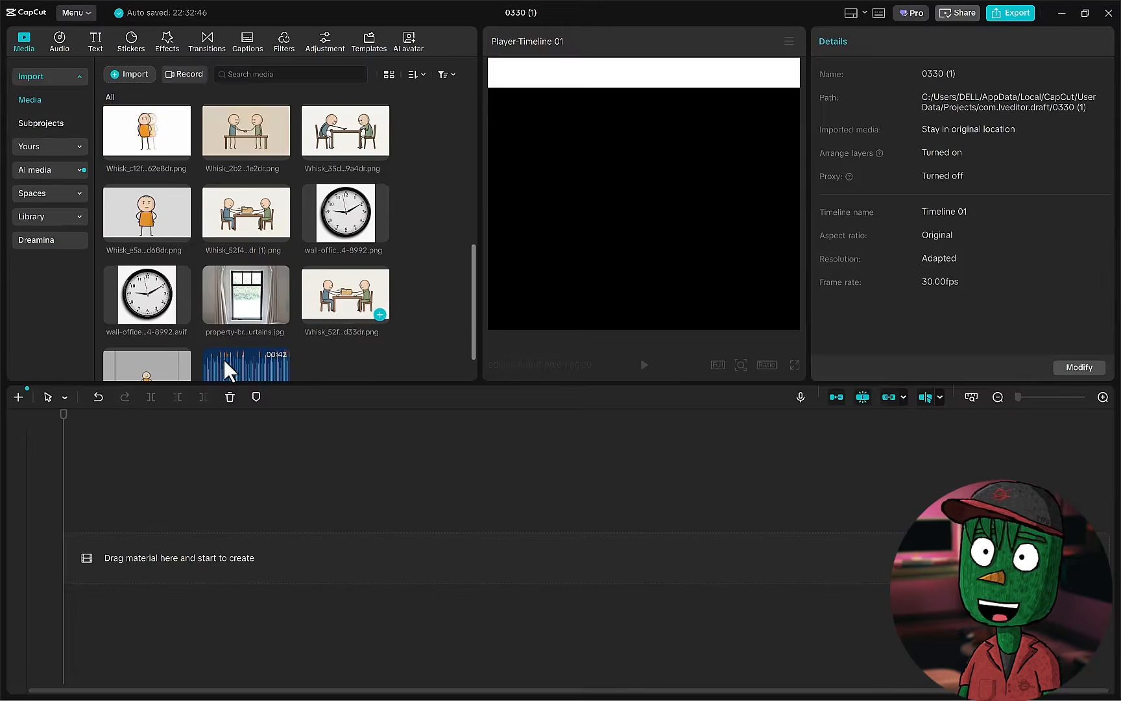
scroll(224, 360, "down", 1)
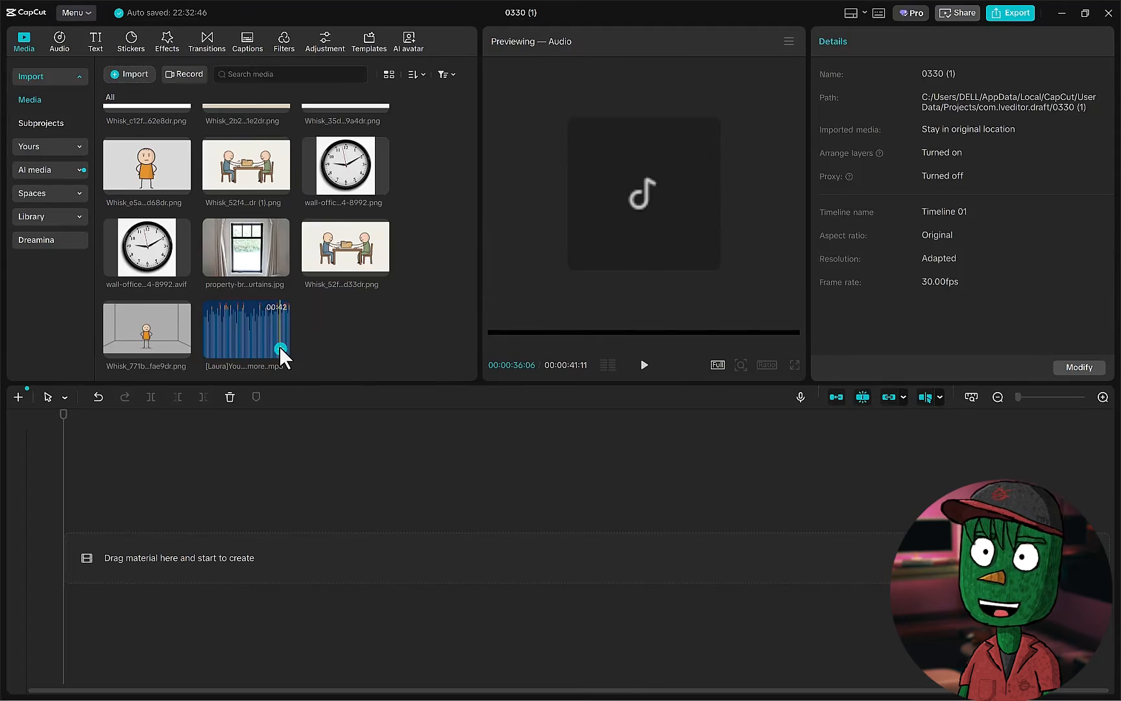
left_click(280, 348)
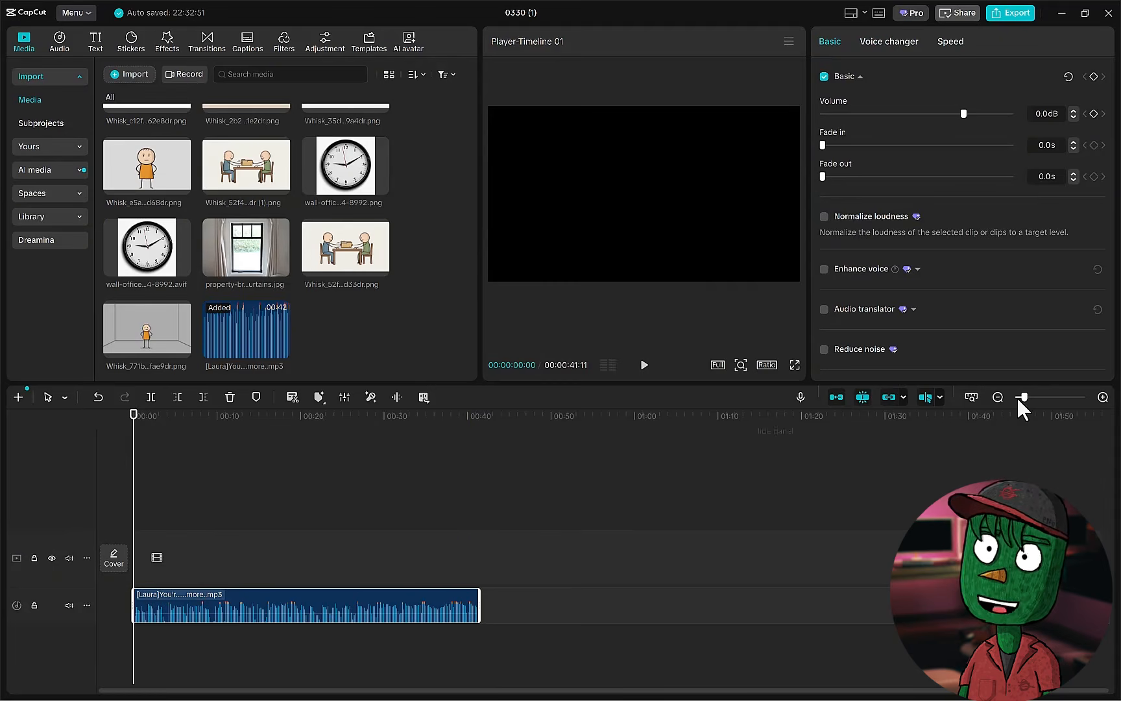
Step: Place the gray-room stick figure image at the start of the main track and split it at 00:00:01:14, before the second voiceover phrase
left_click(1103, 397)
left_click(1103, 398)
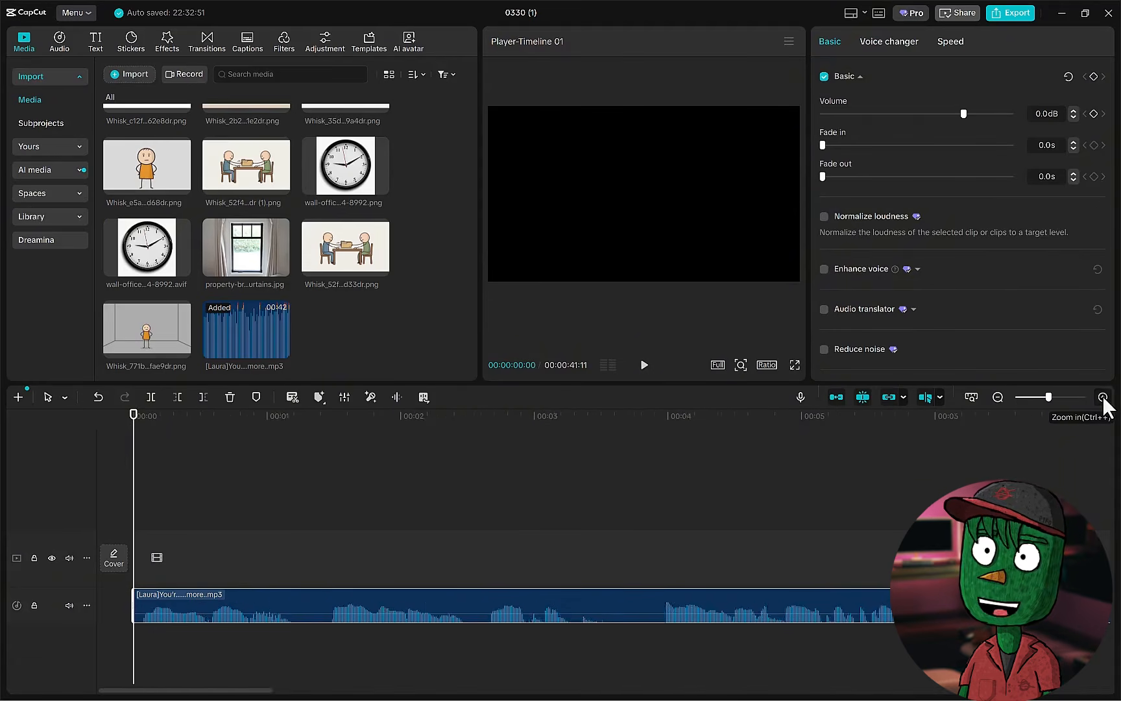
left_click(1103, 397)
key("space")
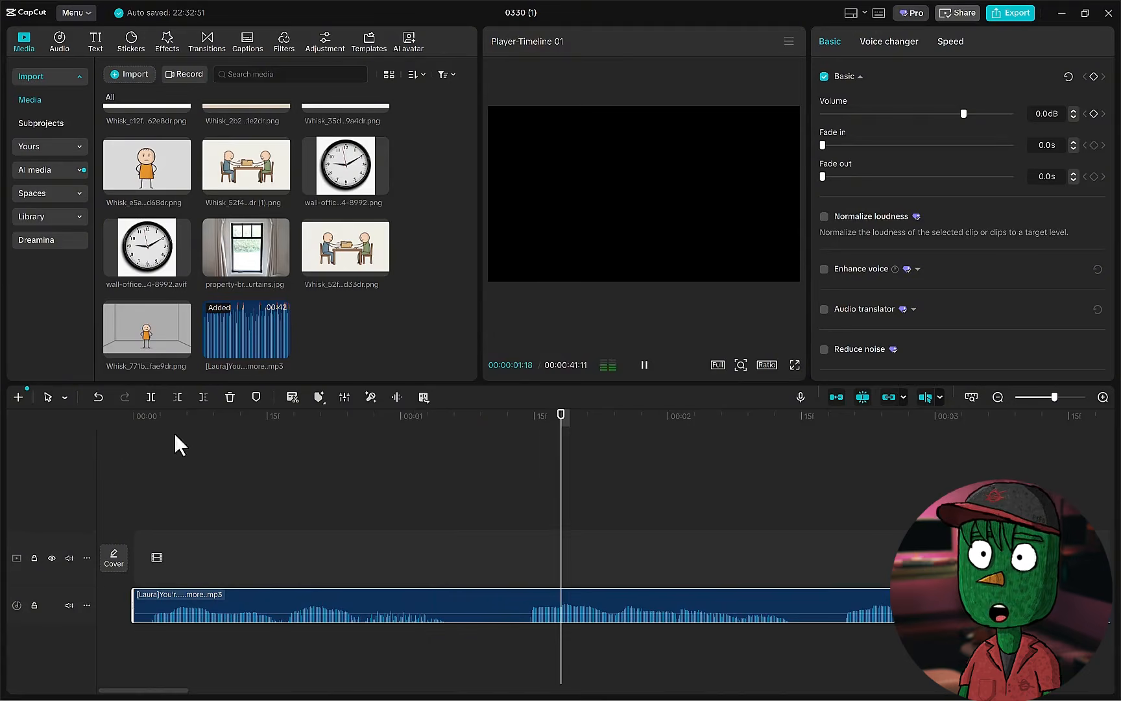
left_click(123, 316)
left_click_drag(182, 404, 110, 619)
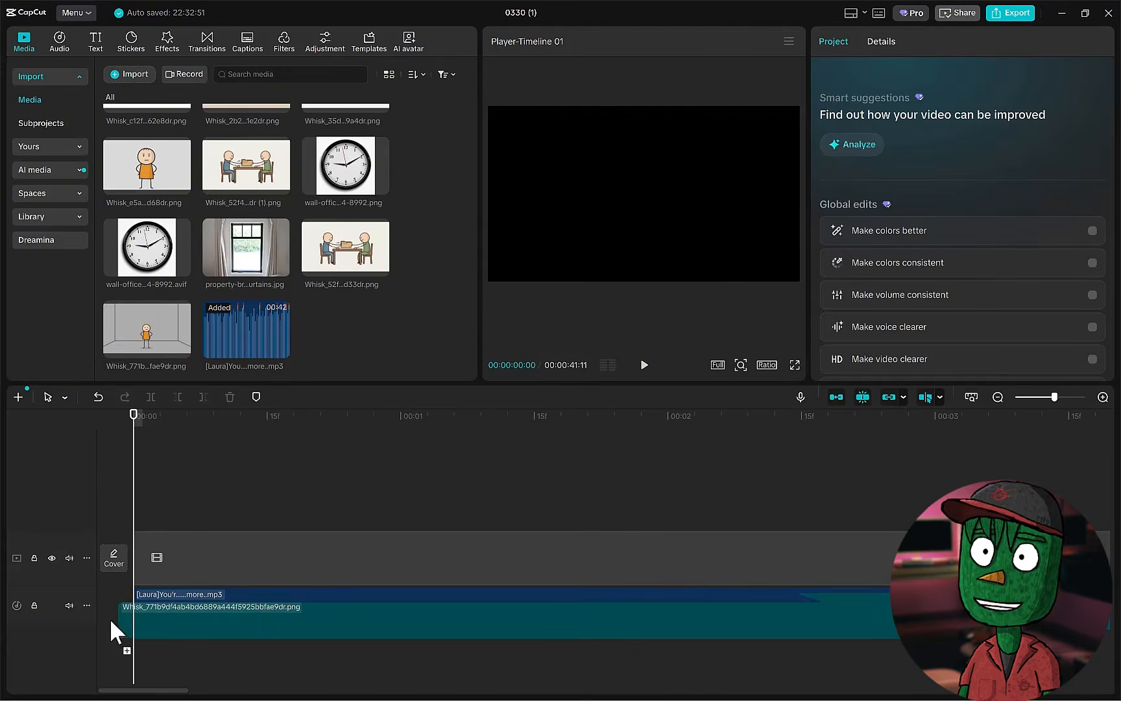
key("Left")
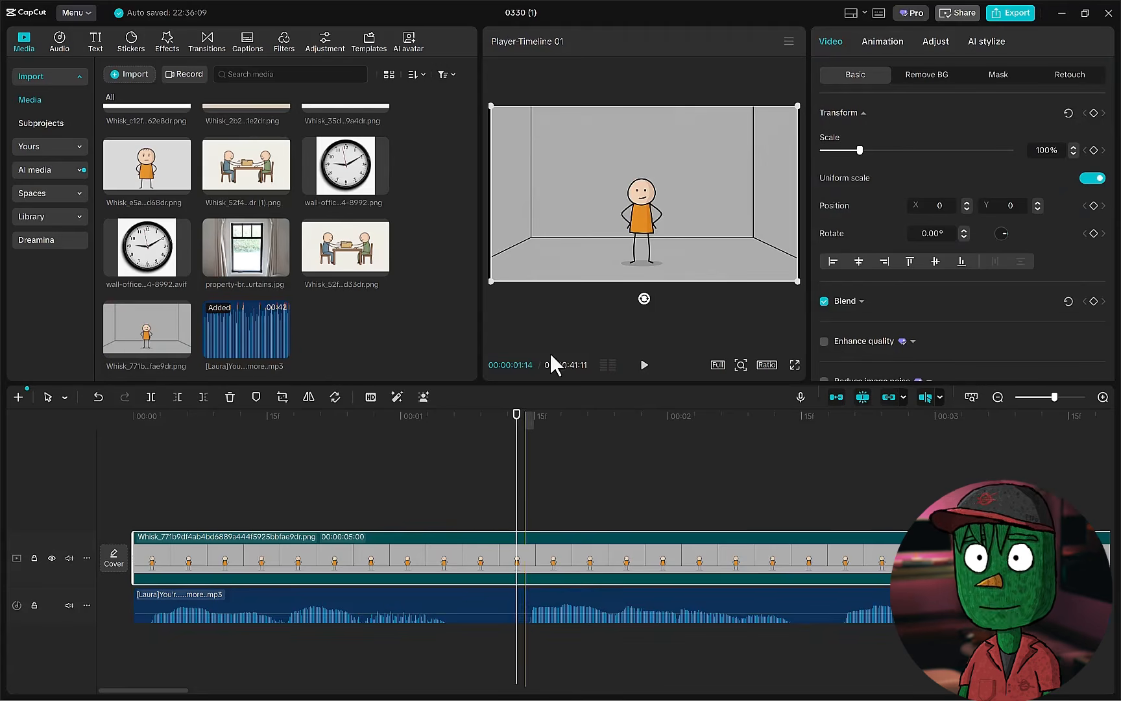
key("ctrl+b")
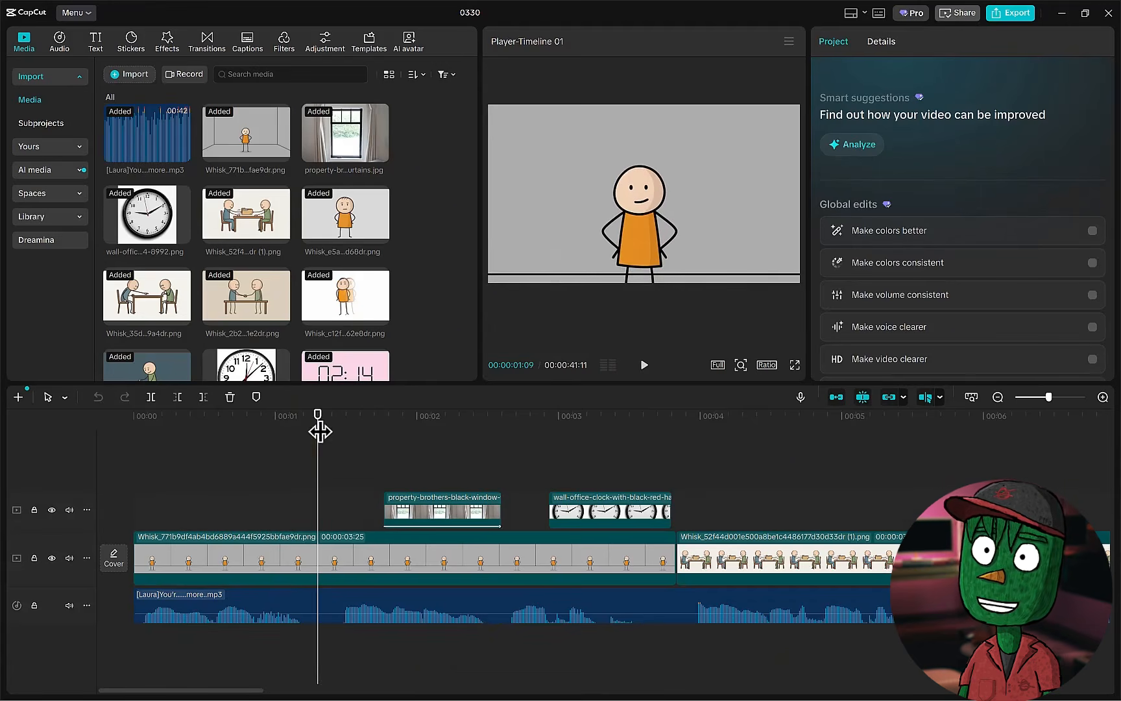
Step: In the assembled project 0330, scrub and play the opening scene to examine how the window and clock overlays match the voiceover
left_click(342, 440)
left_click_drag(345, 440, 382, 465)
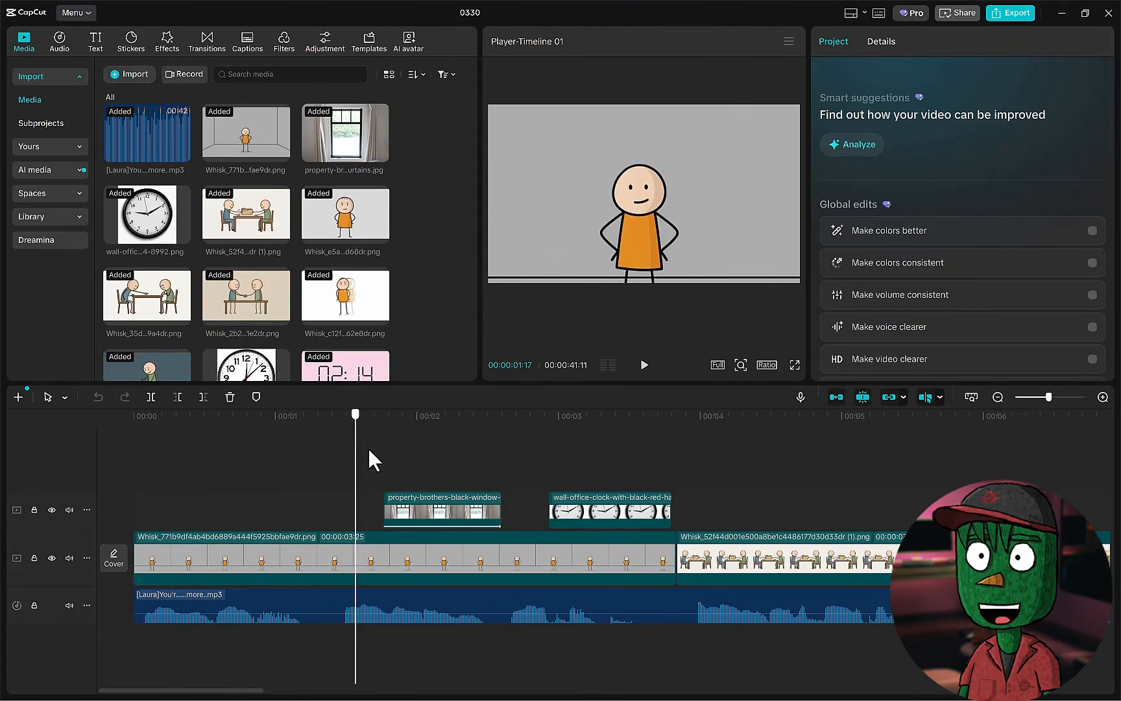
left_click(343, 449)
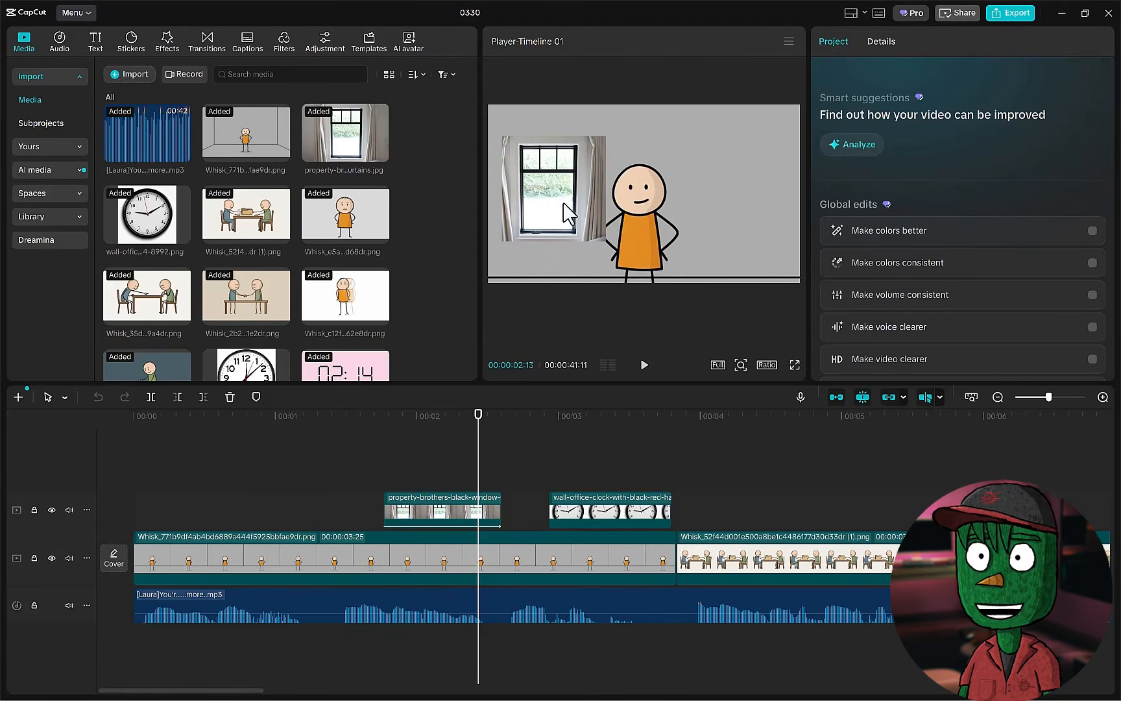
left_click(601, 417)
mouse_move(602, 432)
left_mouse_down()
mouse_move(633, 431)
mouse_move(586, 430)
left_mouse_up()
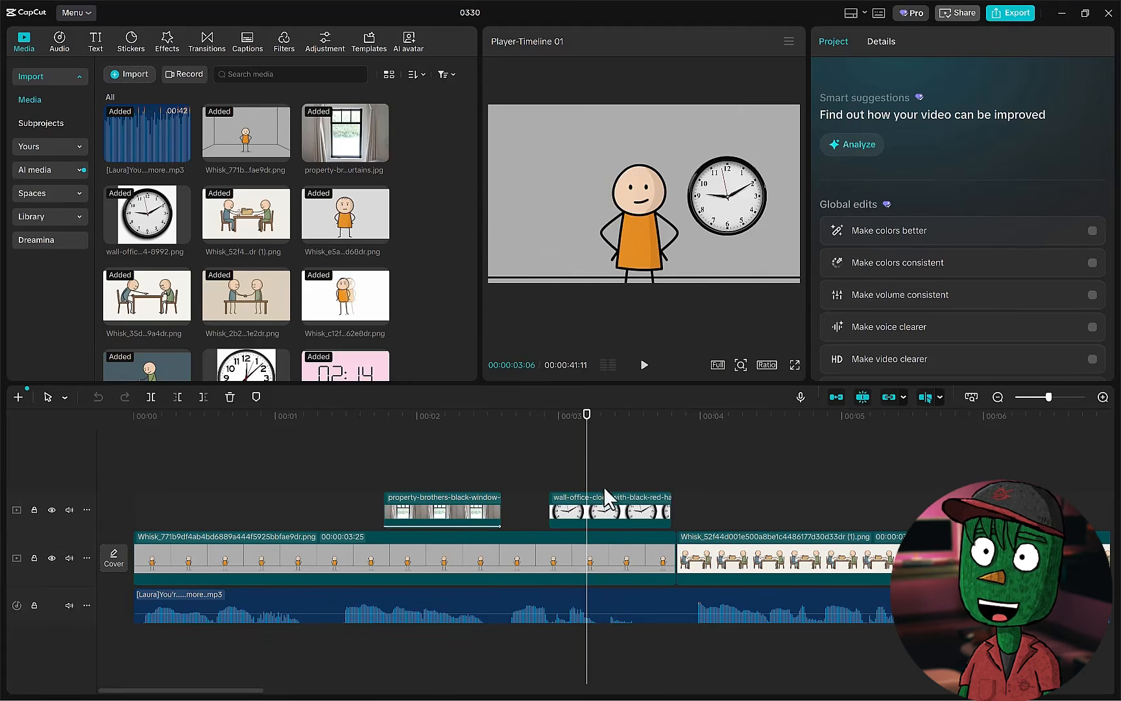
left_click(604, 523)
left_click(276, 418)
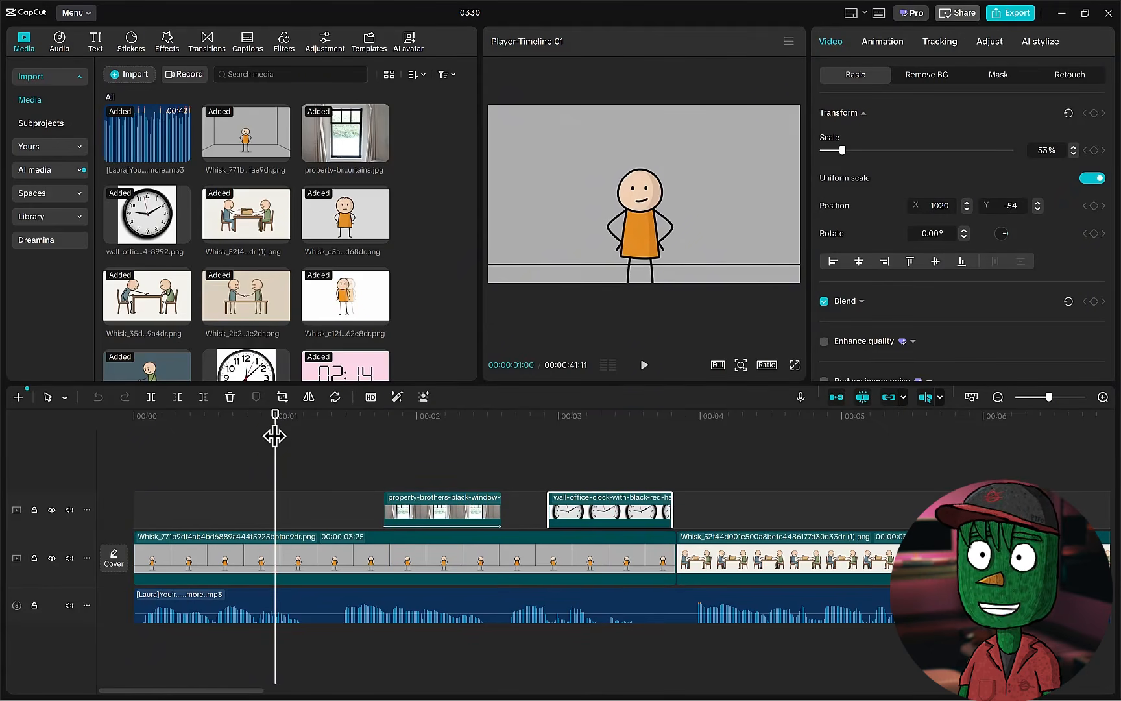
left_click(643, 365)
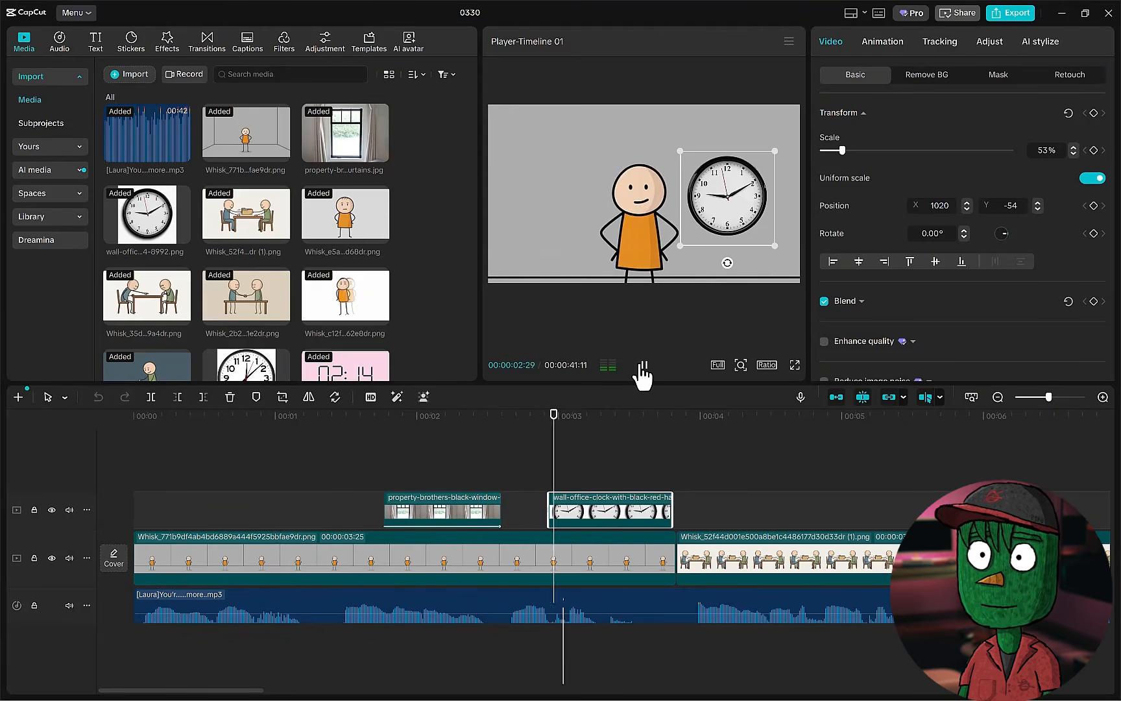
left_click(643, 364)
left_click_drag(669, 440, 671, 439)
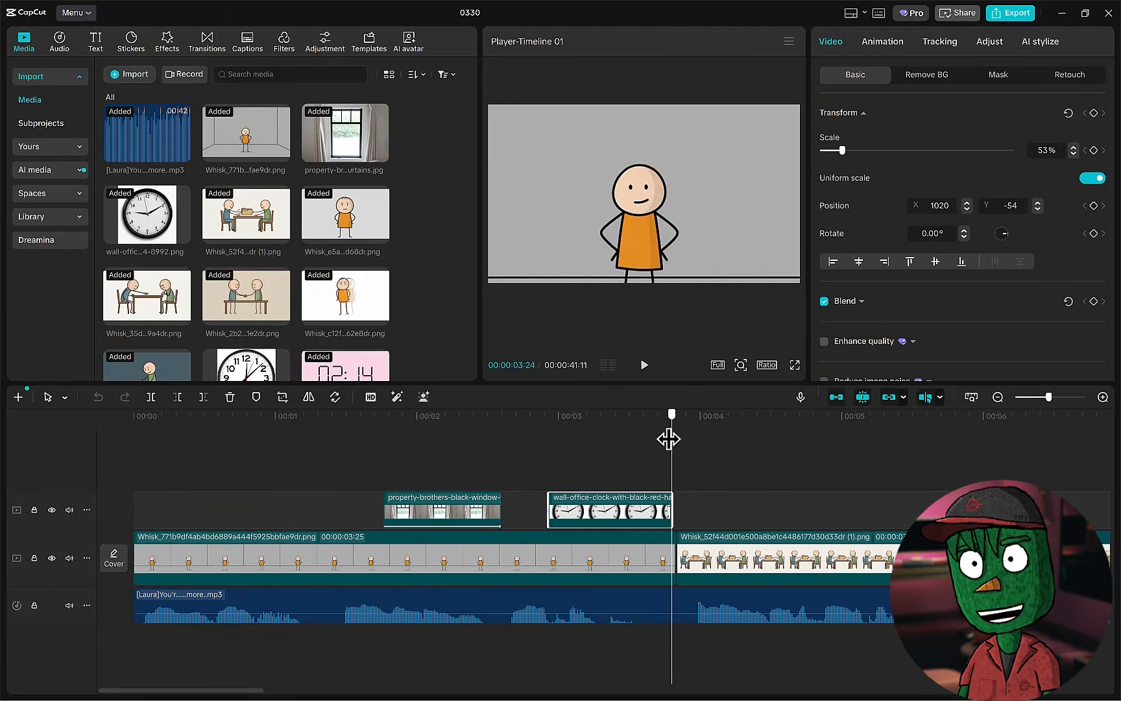
Step: Examine the full edited timeline and preview the video from the scene of the folder sliding across the table
left_click(998, 396)
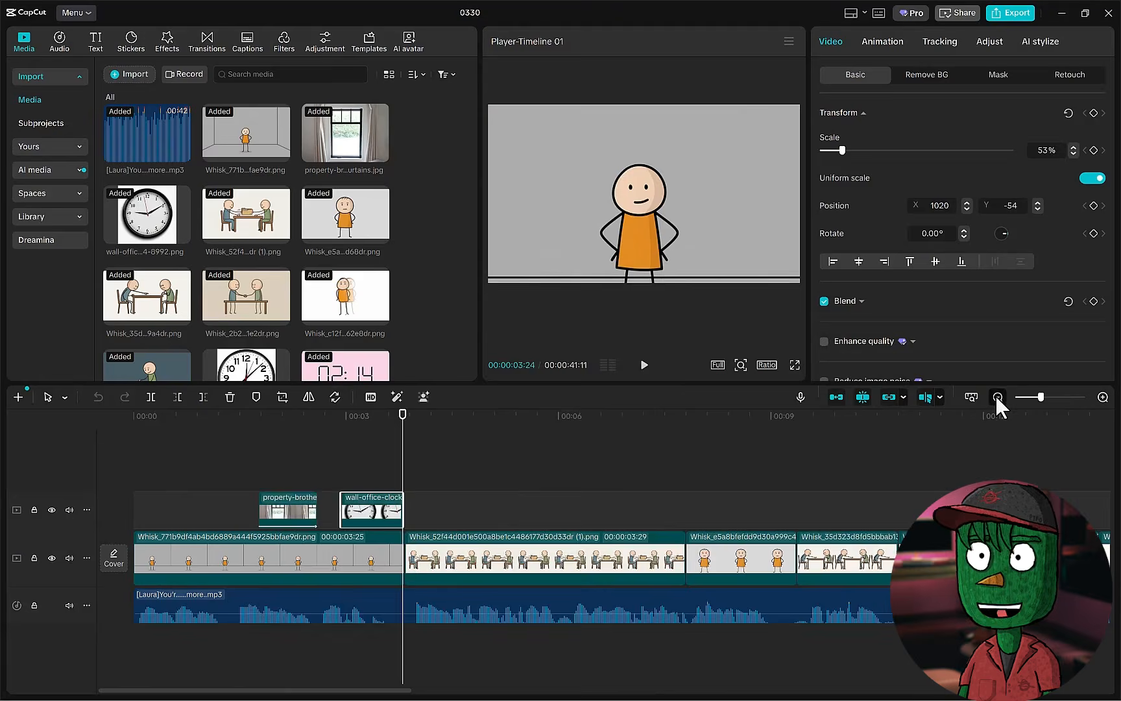
left_click(998, 397)
mouse_move(202, 408)
left_mouse_down()
mouse_move(248, 433)
mouse_move(341, 446)
mouse_move(791, 456)
mouse_move(852, 446)
mouse_move(585, 494)
mouse_move(201, 503)
mouse_move(241, 499)
left_mouse_up()
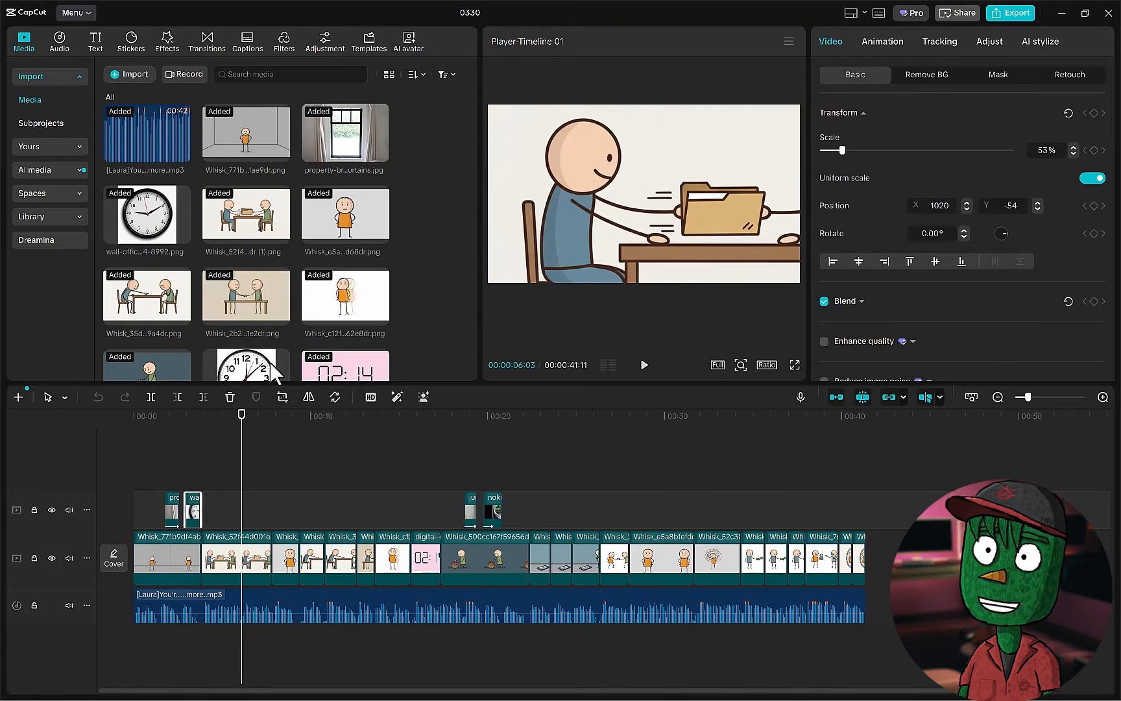
key("space")
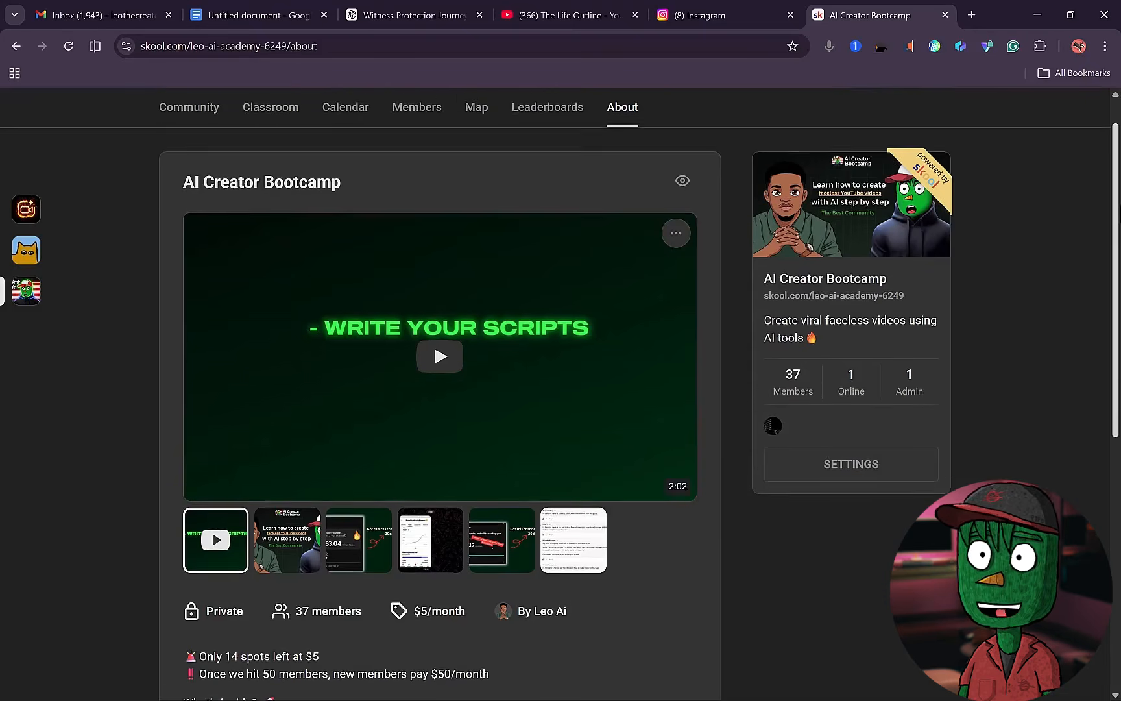
scroll(561, 389, "down", 1)
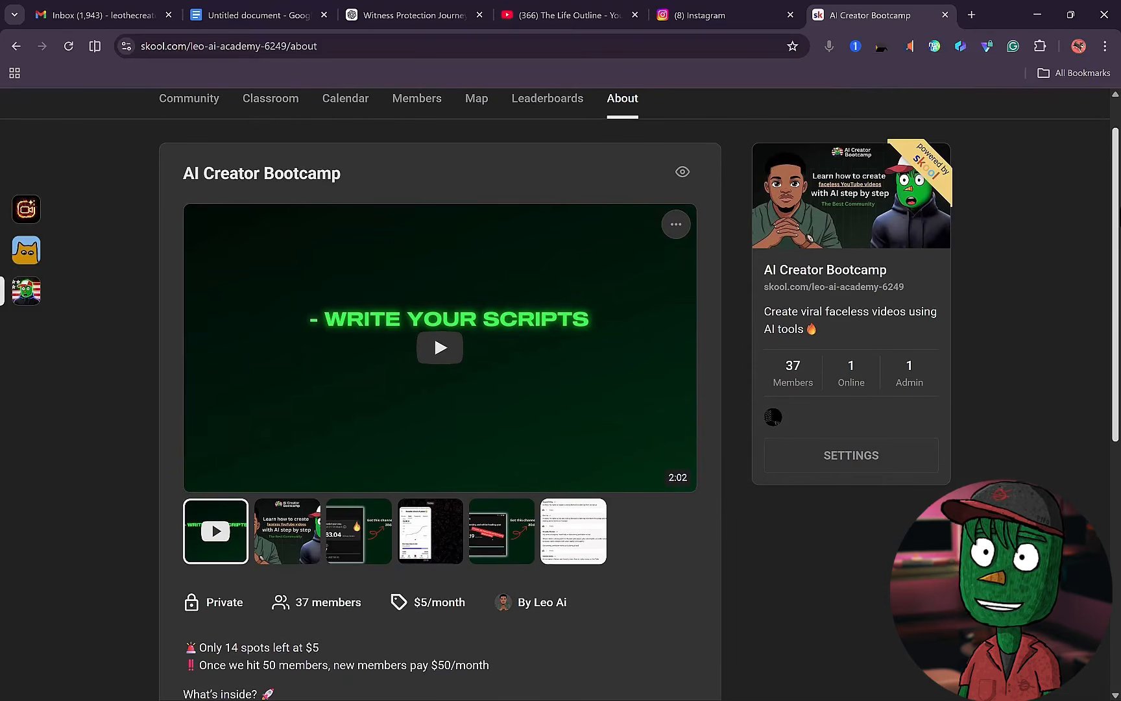